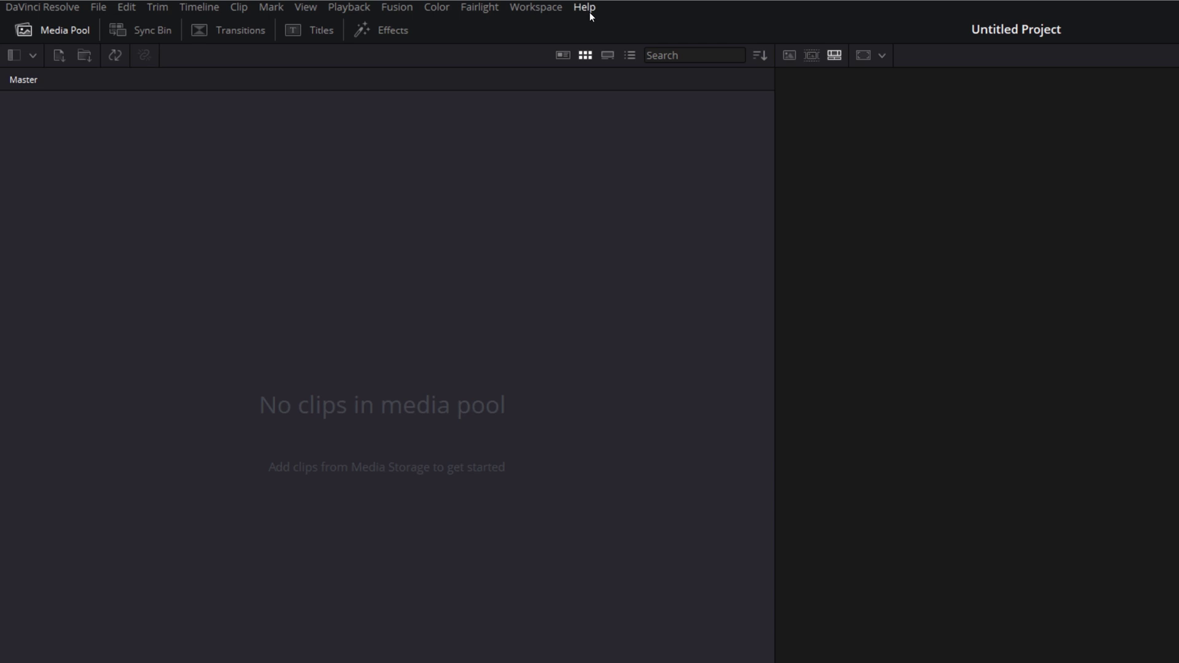
Step: Open Resolve's Developer documentation folder from Help > Documentation > Developer
click(585, 8)
mouse_move(619, 99)
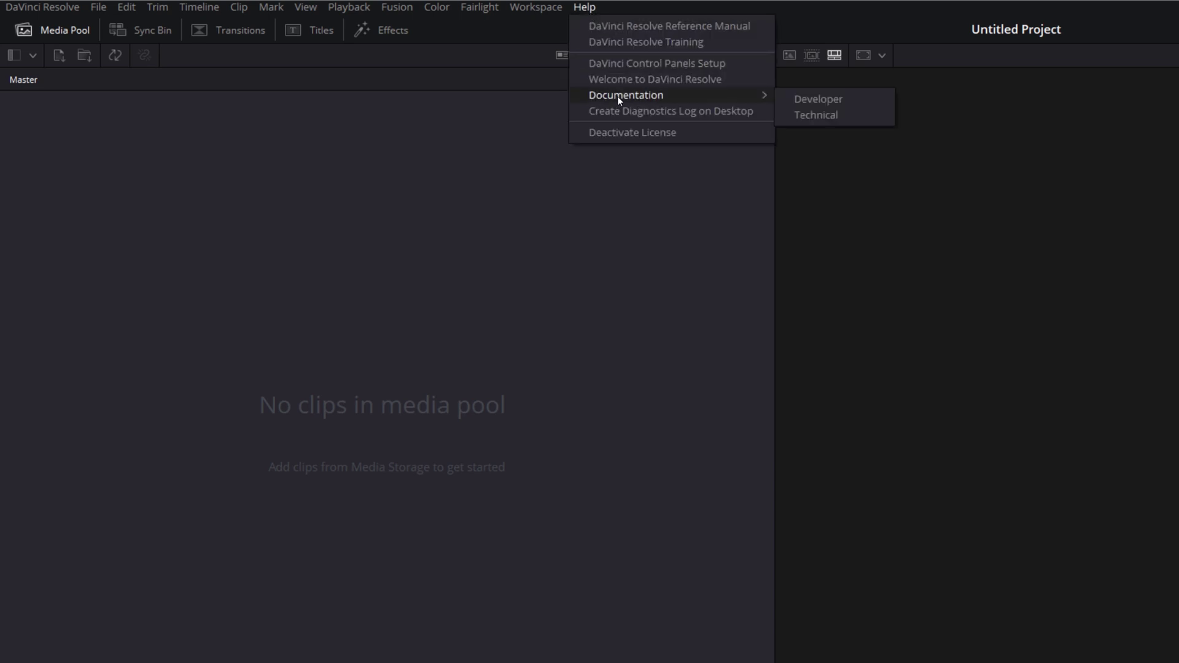
click(817, 99)
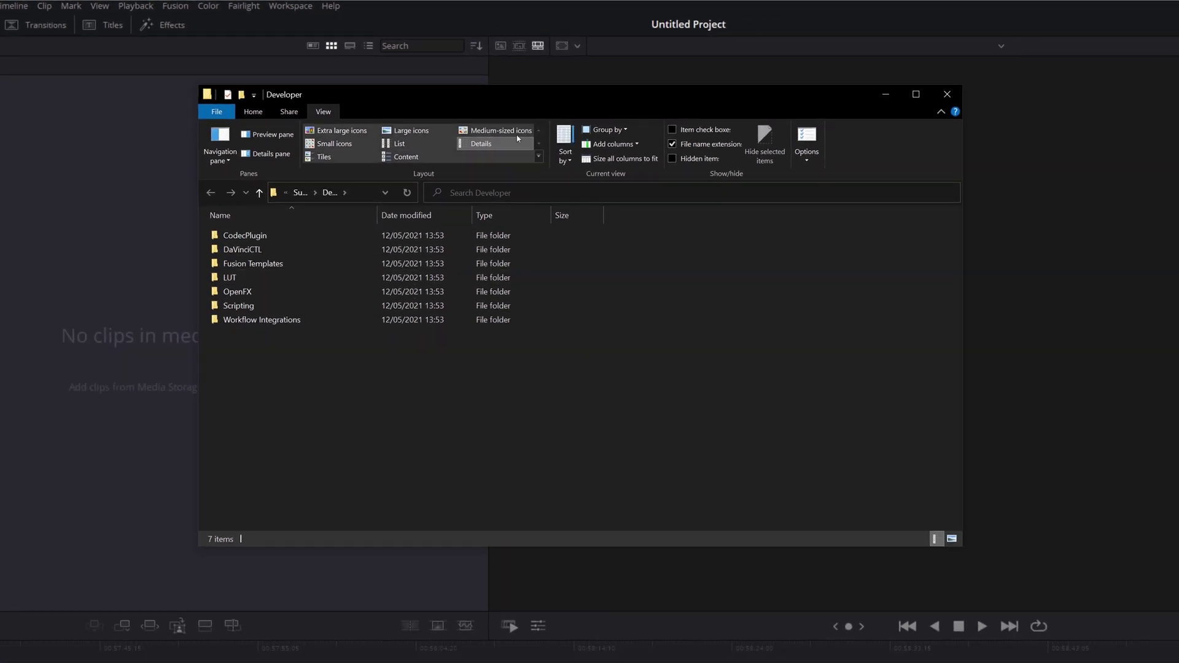
Step: Reposition the Explorer window showing the Developer documentation folder
drag(476, 92, 422, 74)
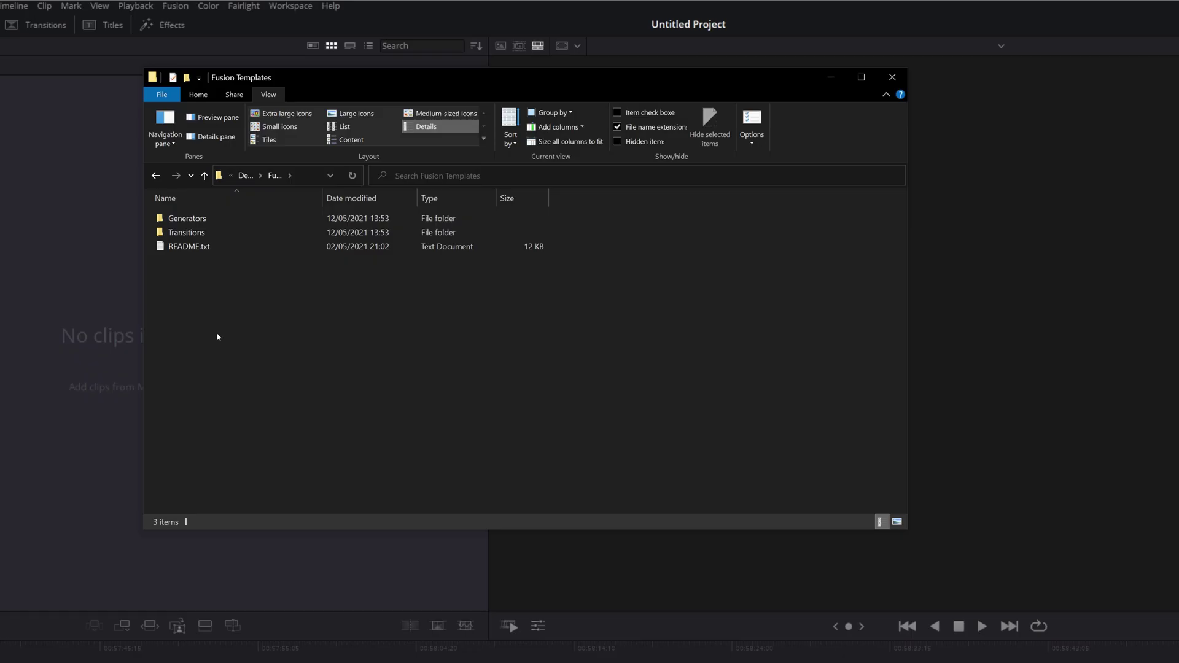
Step: Open README.txt in Notepad and highlight the Template Icons, template paths, DRFX Bundles and subdirectory passages
double_click(202, 249)
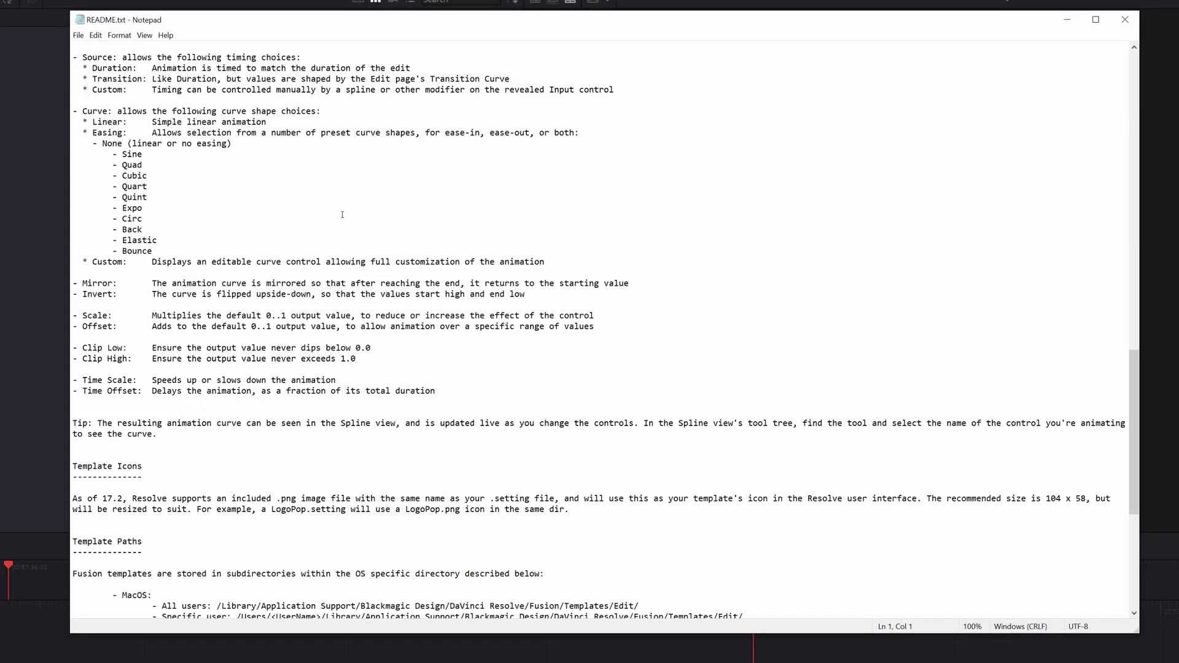
drag(73, 144, 644, 193)
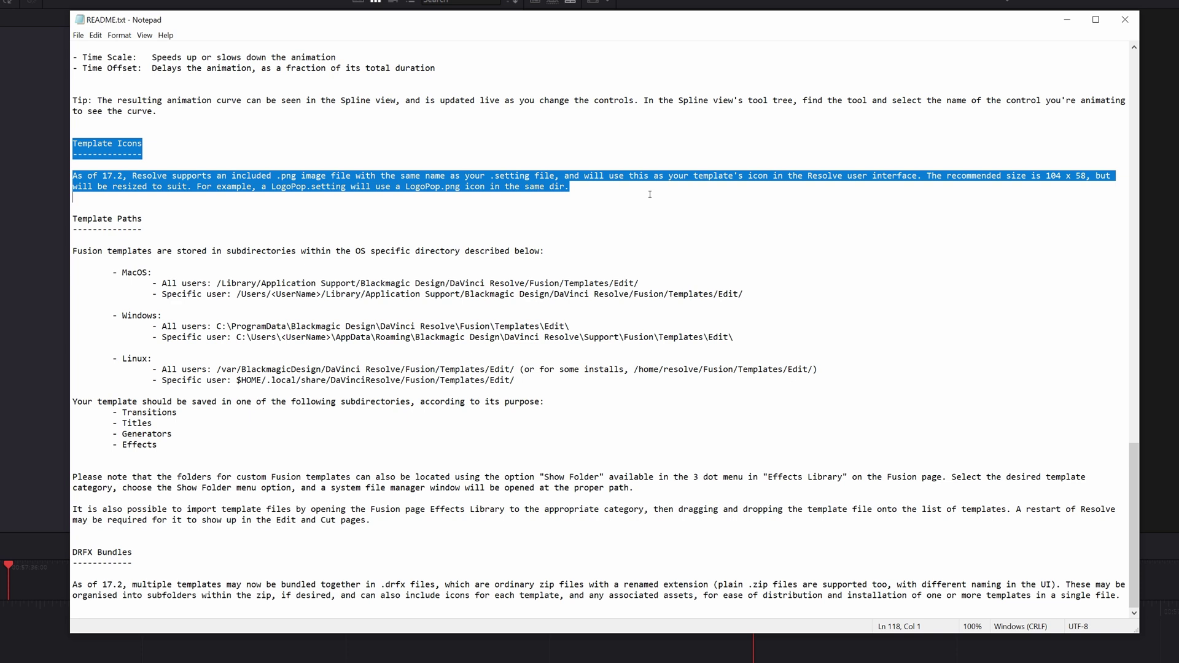
drag(129, 261, 552, 401)
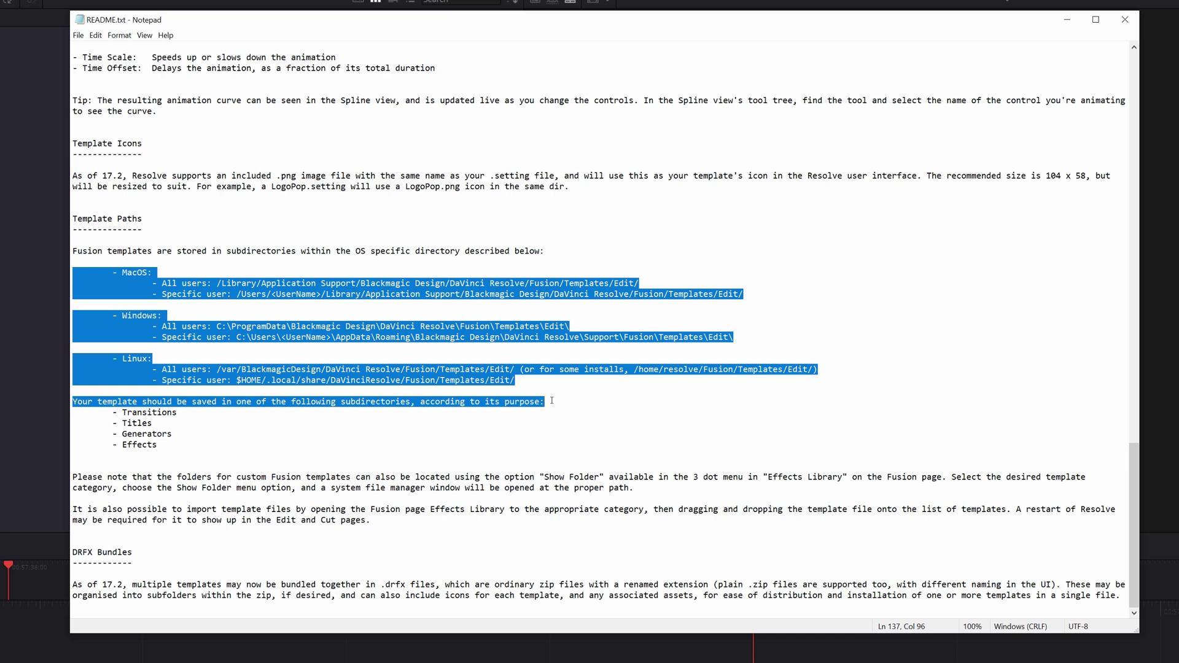
drag(85, 552, 1121, 596)
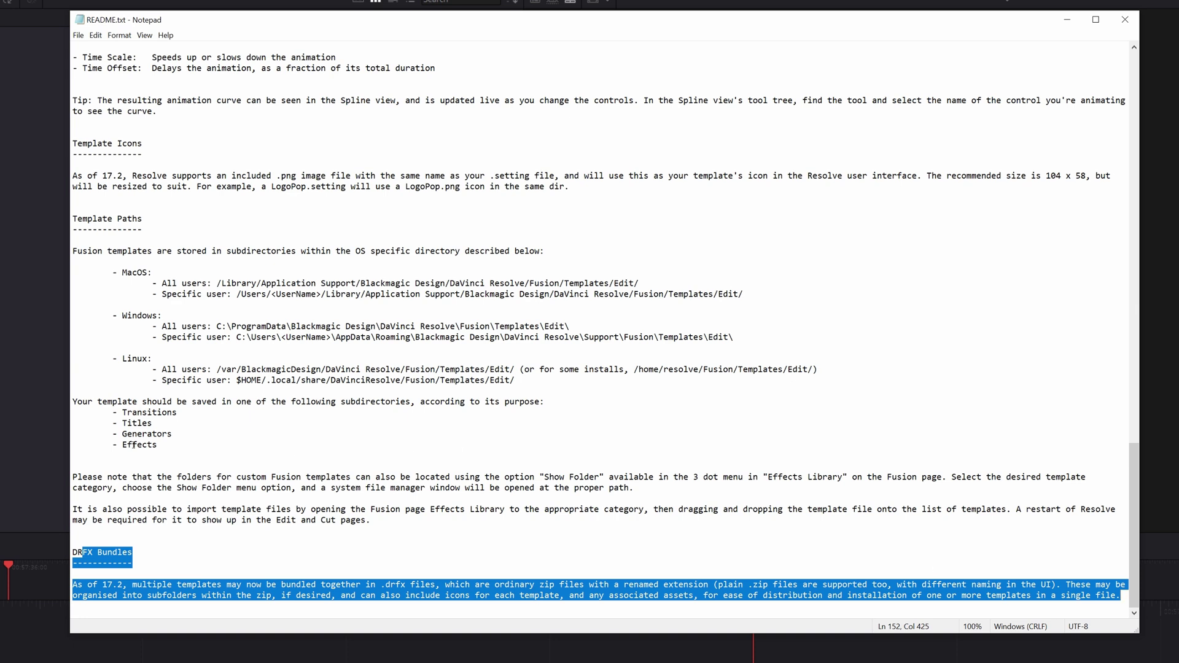
drag(194, 444, 51, 401)
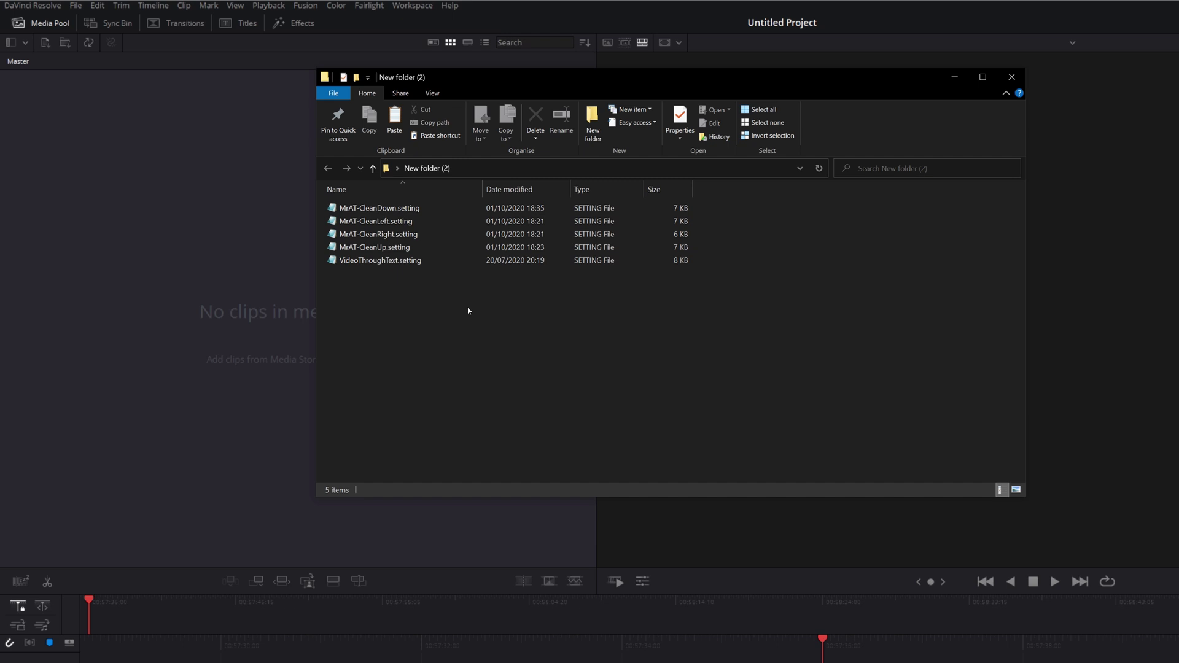
Step: Marquee-select several .setting files in New folder (2), then clear the selection
drag(766, 240, 395, 277)
click(395, 297)
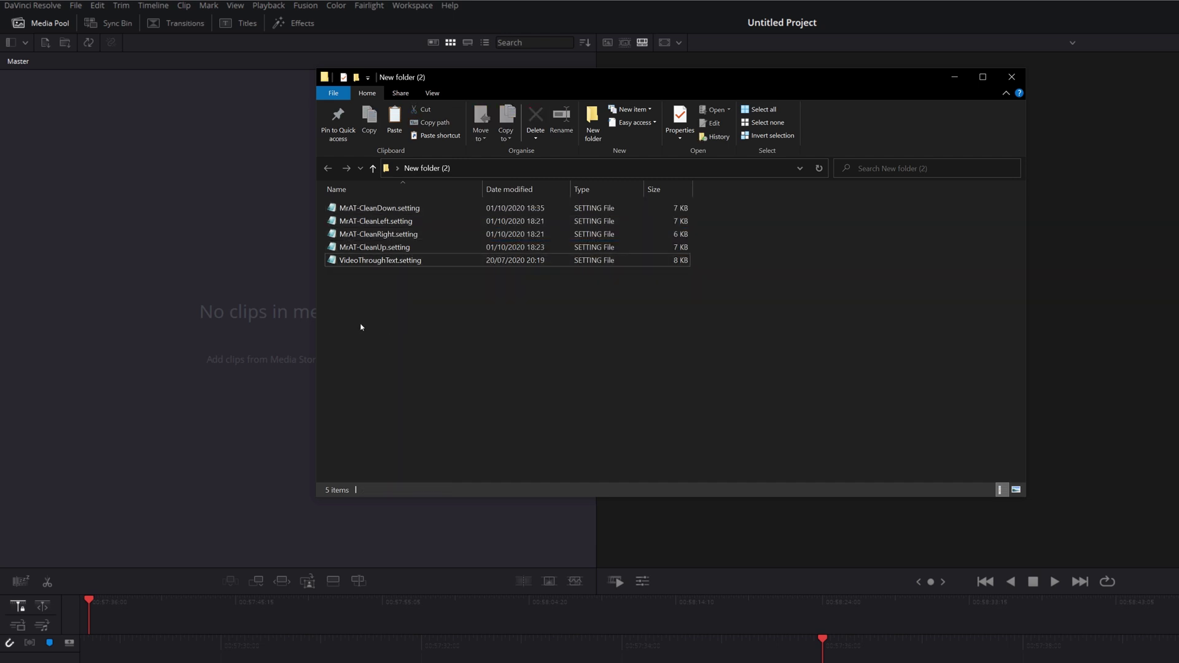
Step: Create a new folder named Edit beside the .setting files and open it
right_click(391, 335)
mouse_move(440, 477)
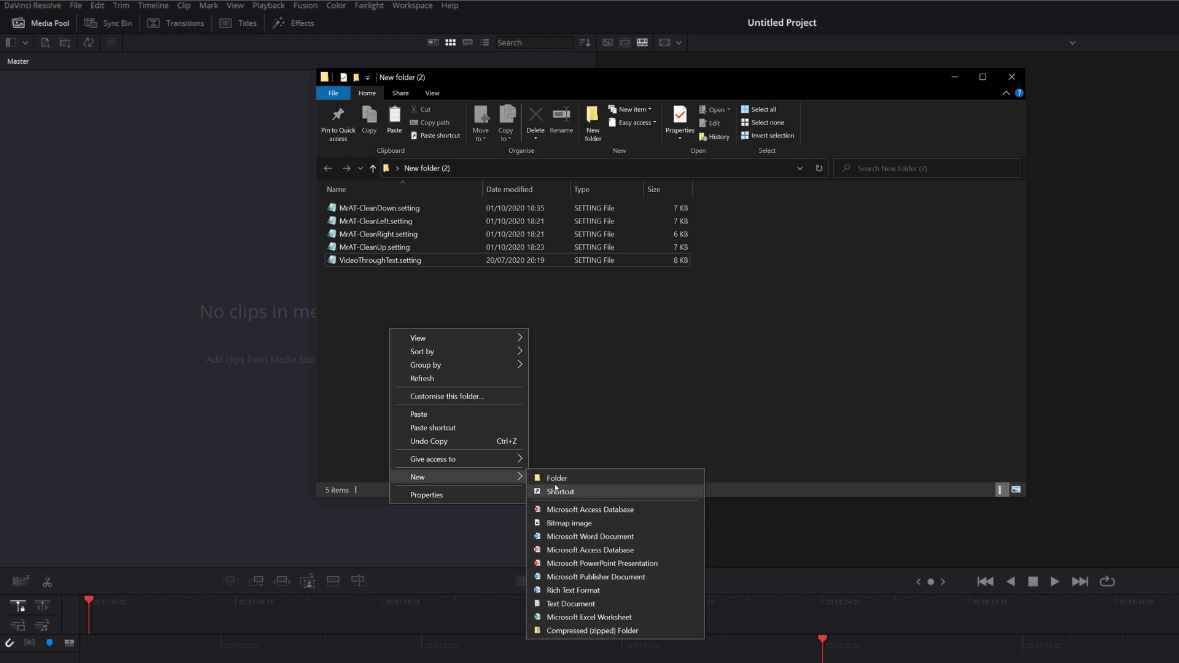
click(555, 483)
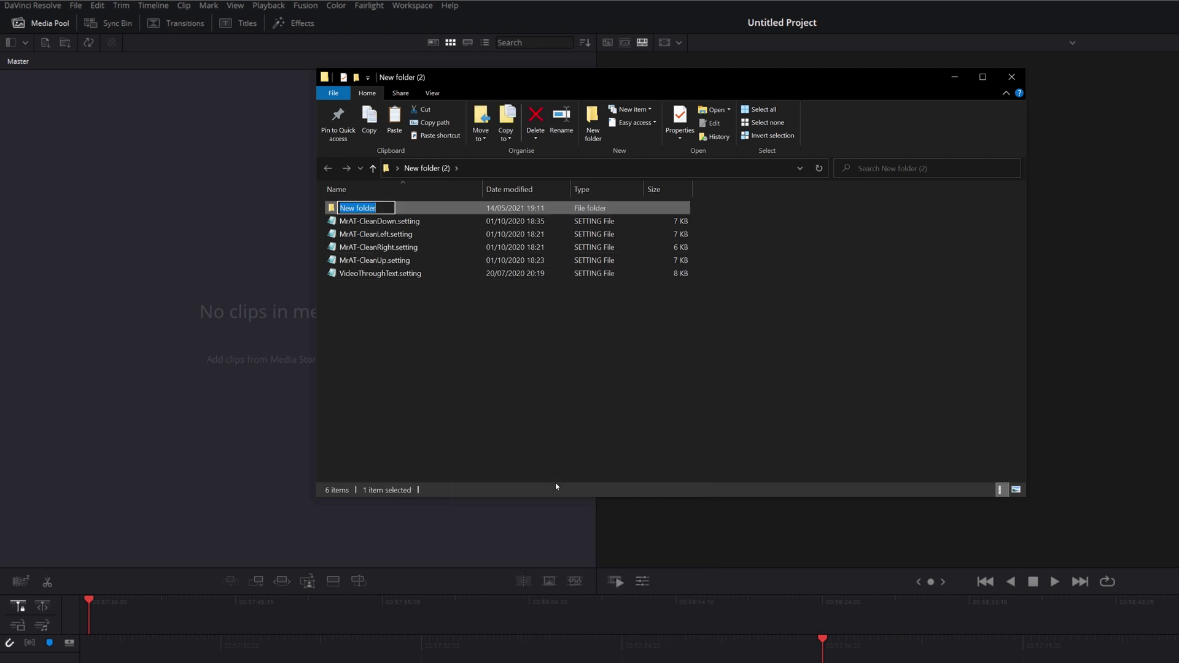
text(Edit)
key(Return)
double_click(357, 212)
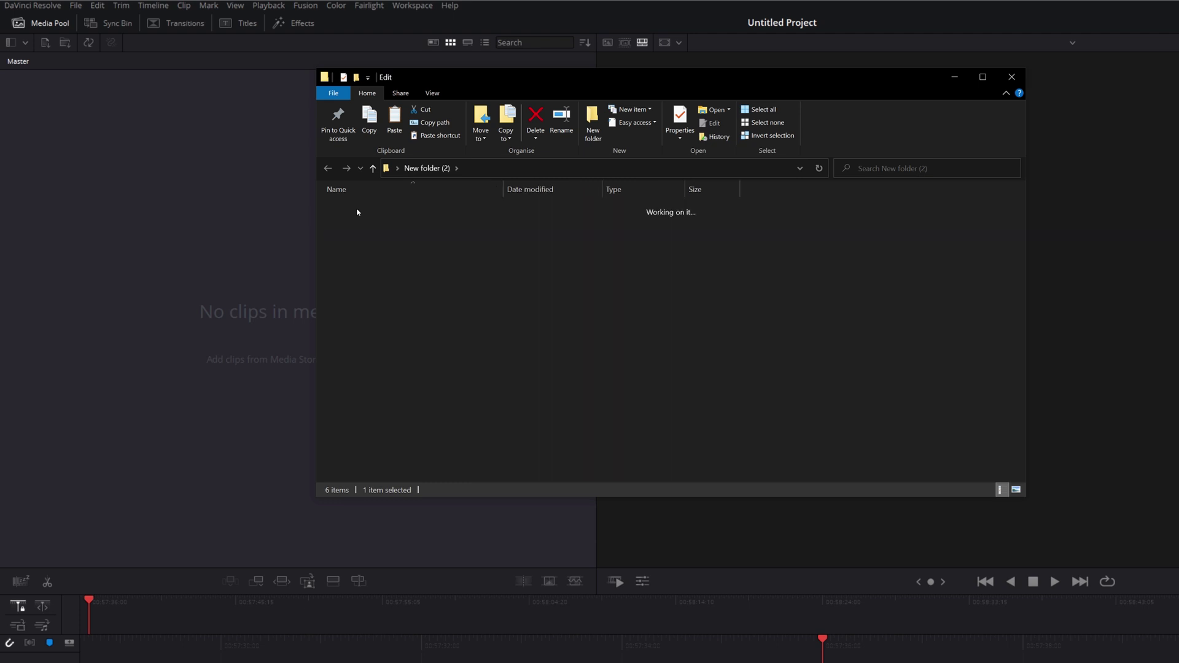
Step: Create a Transitions subfolder inside Edit
right_click(351, 265)
mouse_move(402, 411)
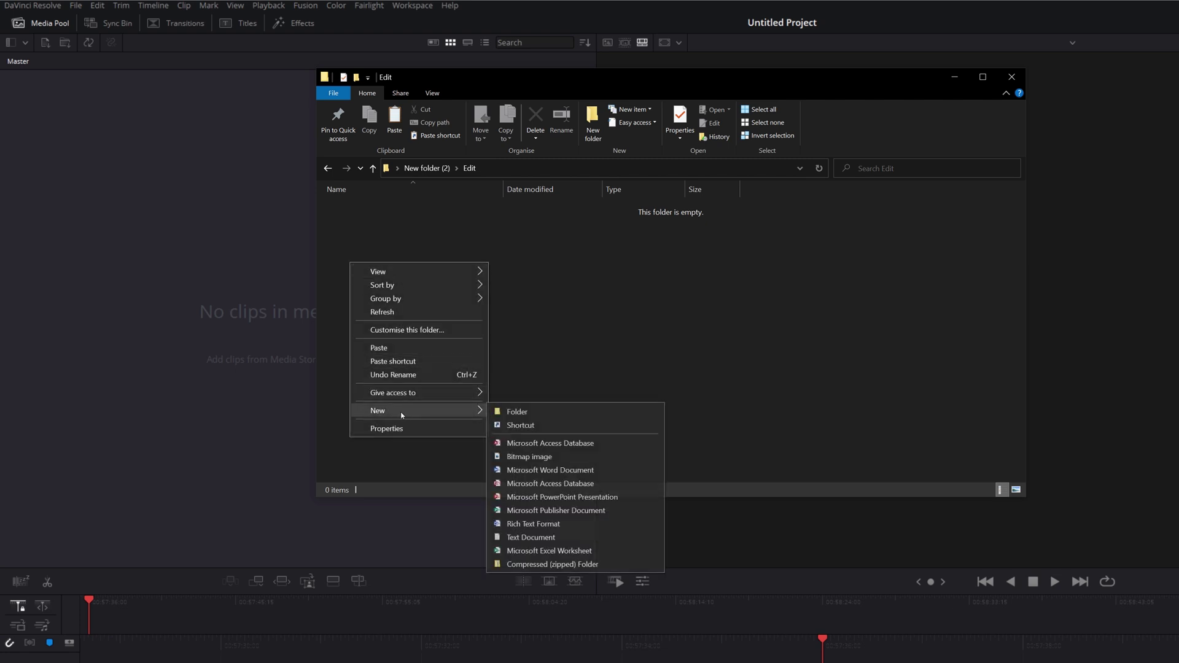
click(504, 410)
text(T)
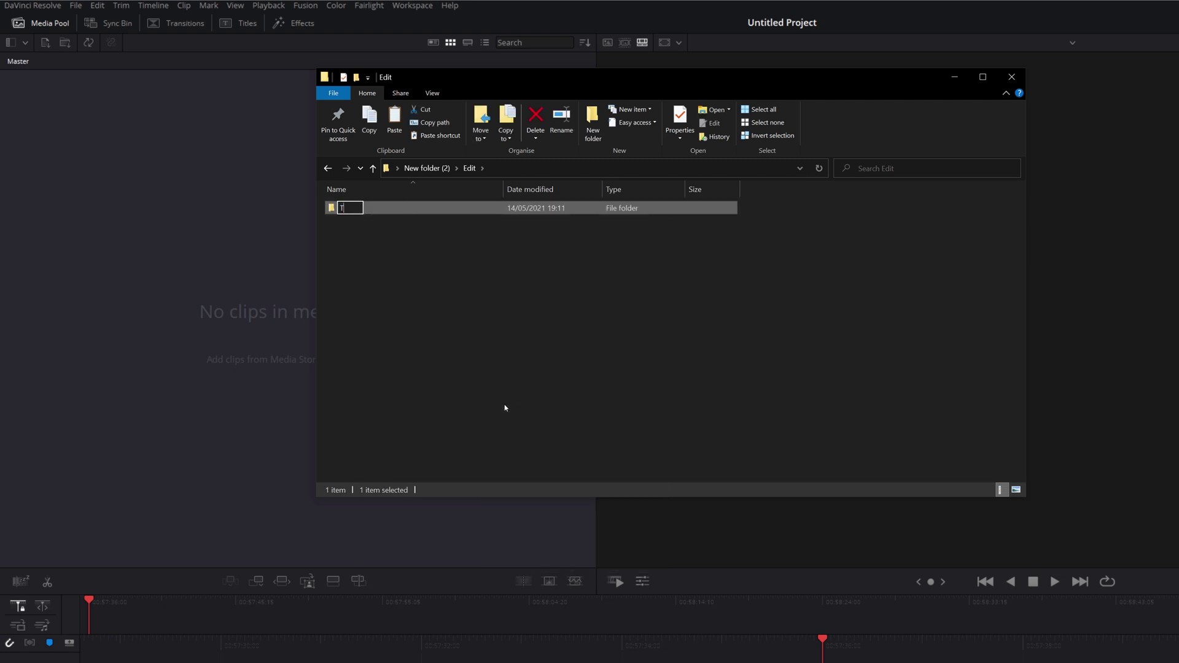
text(ransitions)
key(Return)
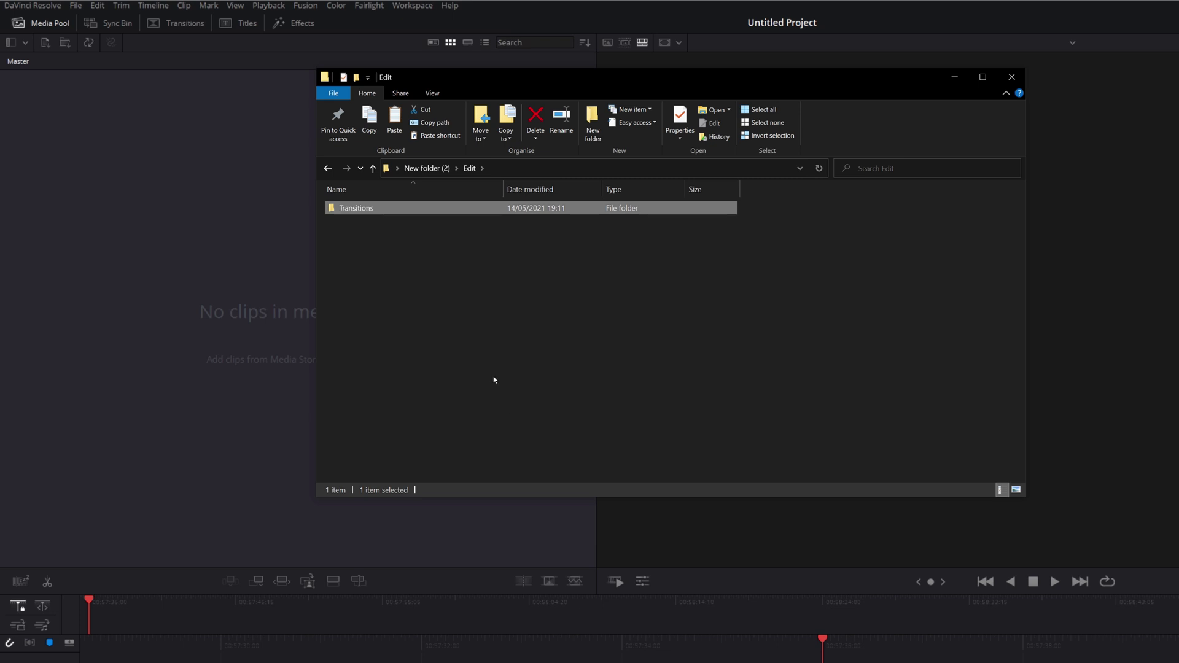
click(340, 248)
Step: Add an Effects subfolder inside Edit and return to New folder (2)
right_click(340, 236)
mouse_move(389, 381)
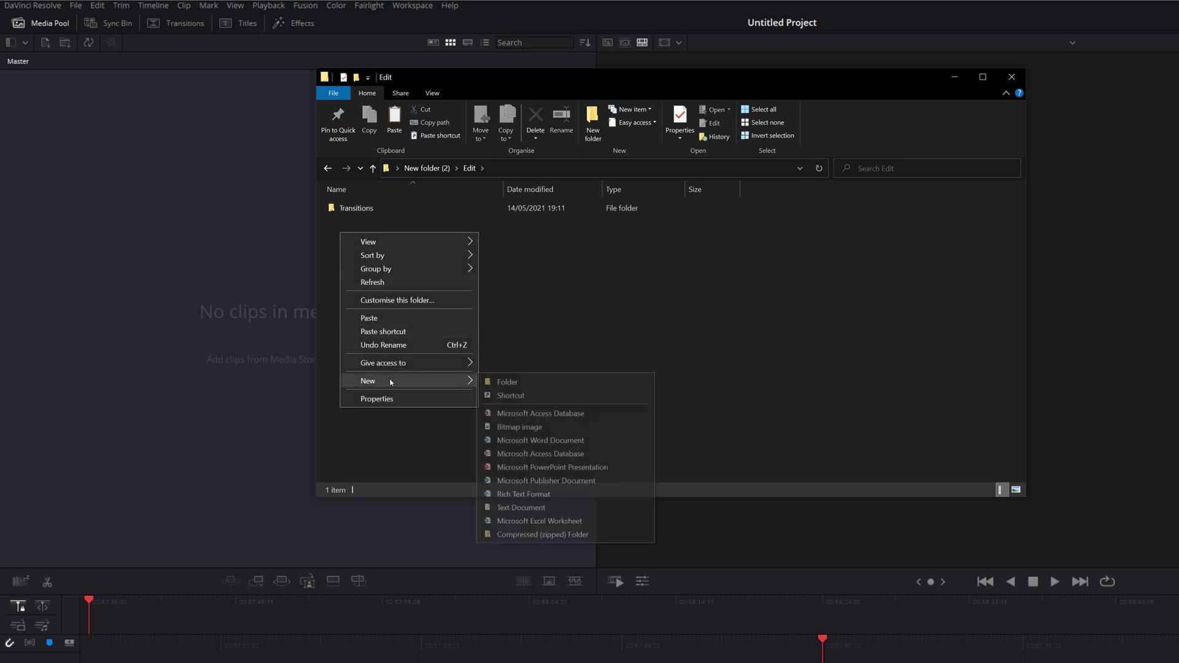
click(507, 382)
text(Effects)
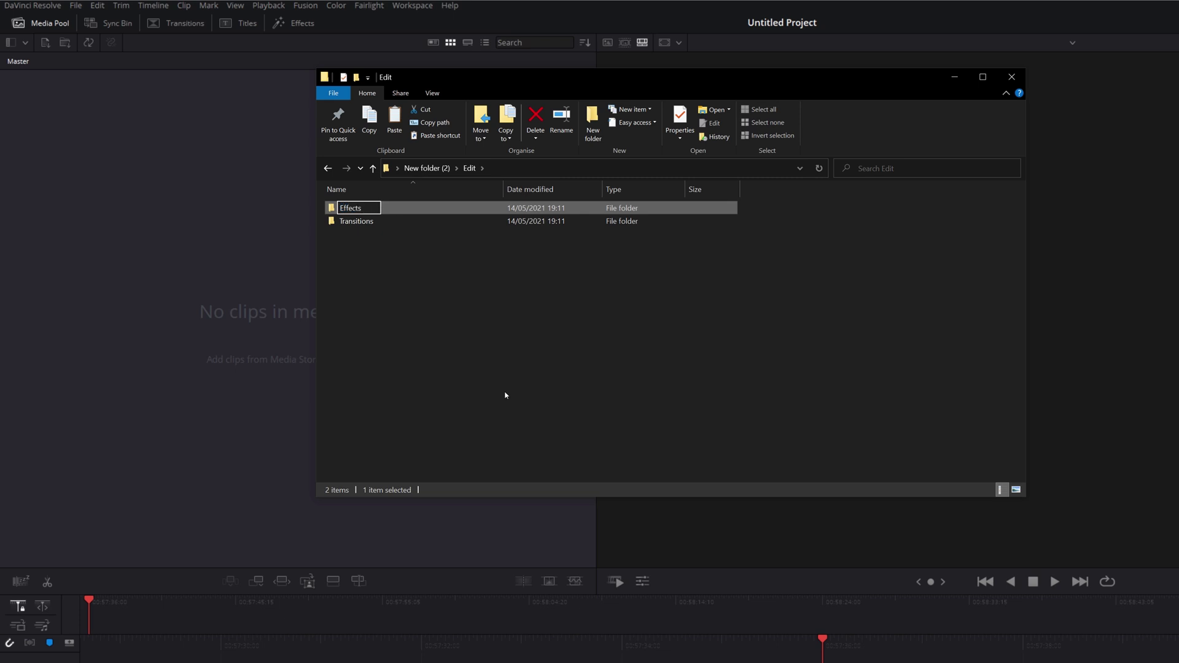
key(Return)
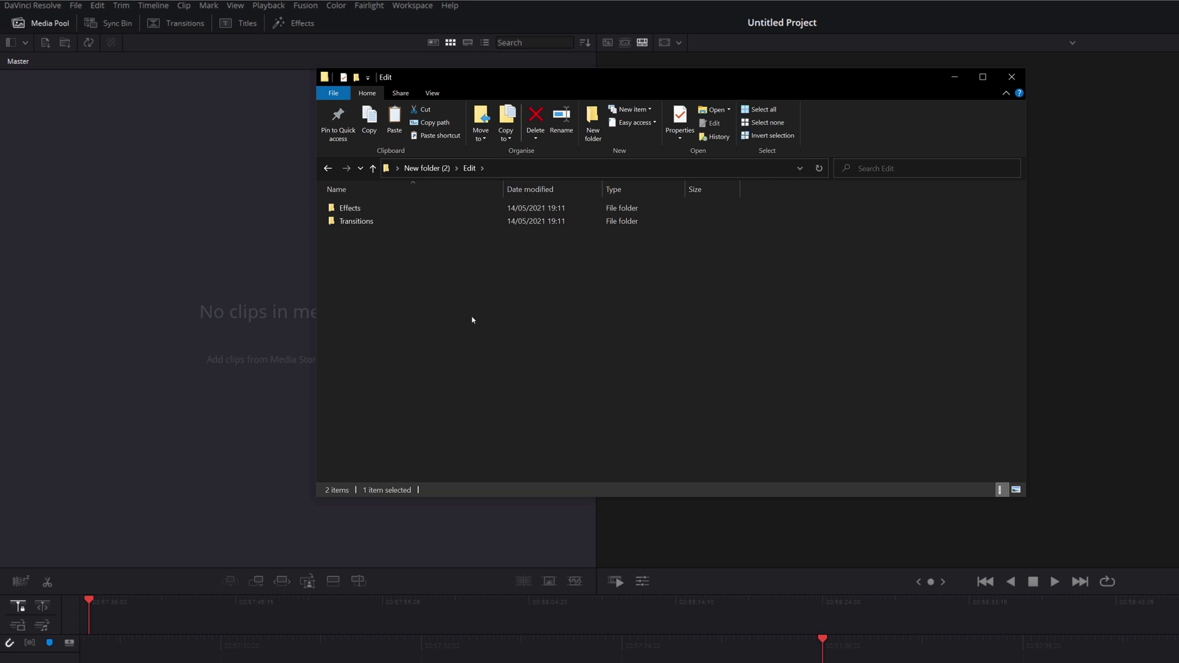
click(396, 256)
click(328, 170)
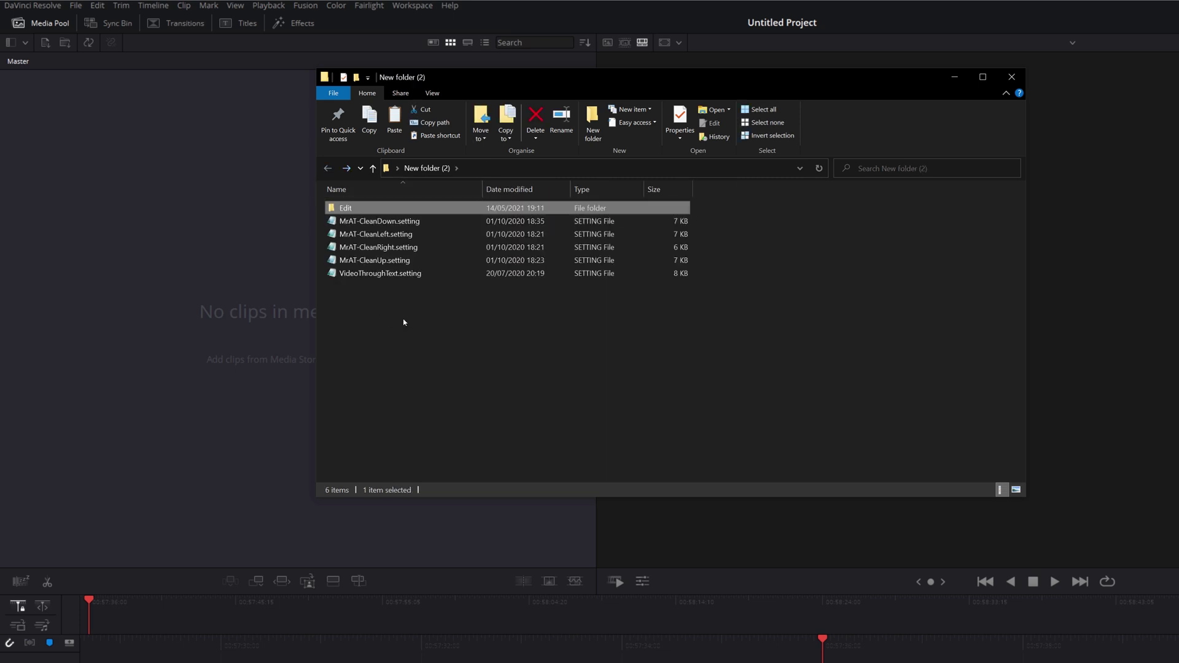
Step: Paste VideoThroughText.setting into Edit > Effects, then return to New folder (2)
click(373, 273)
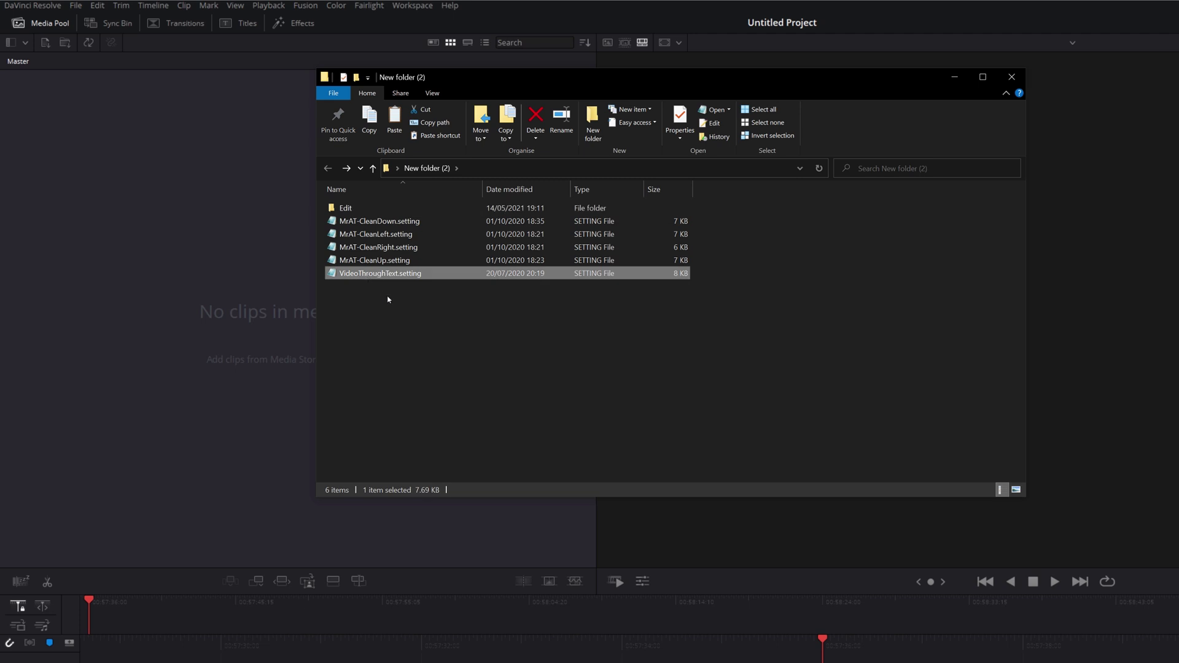
double_click(350, 209)
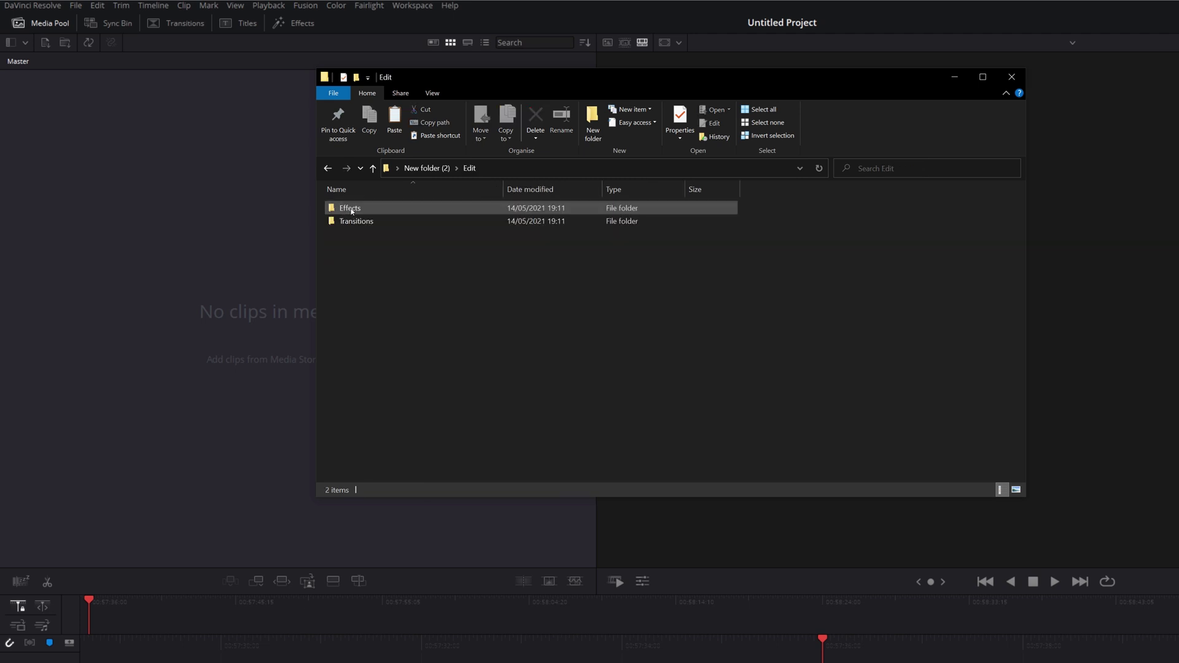
double_click(350, 209)
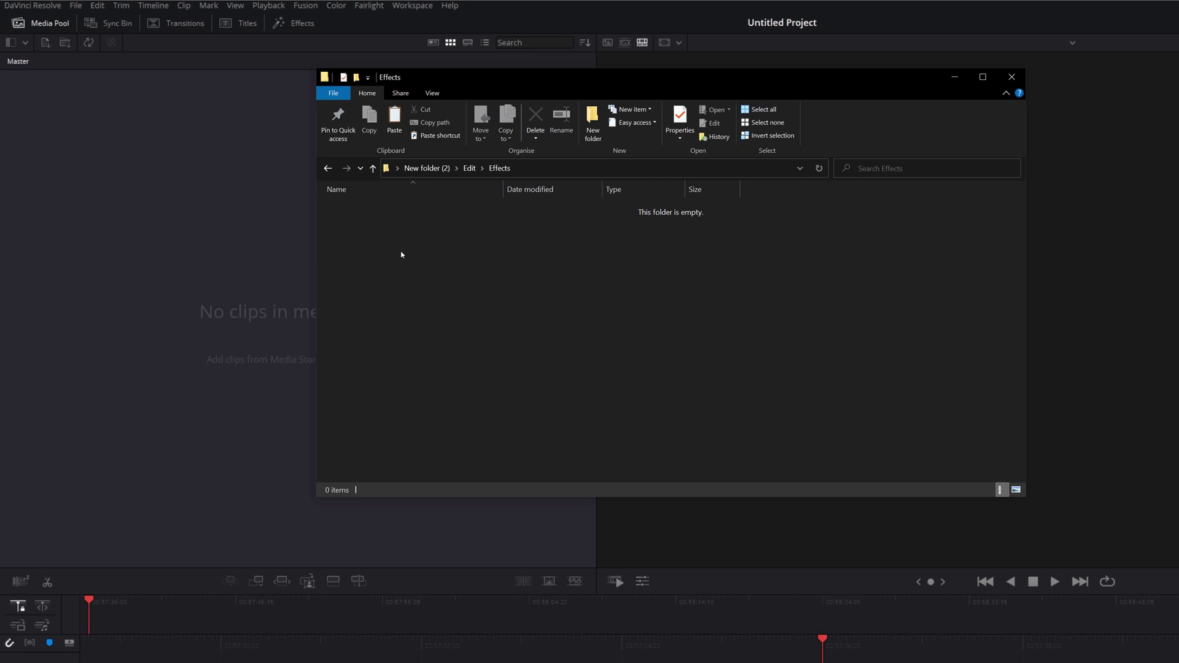
key(ctrl+v)
double_click(333, 173)
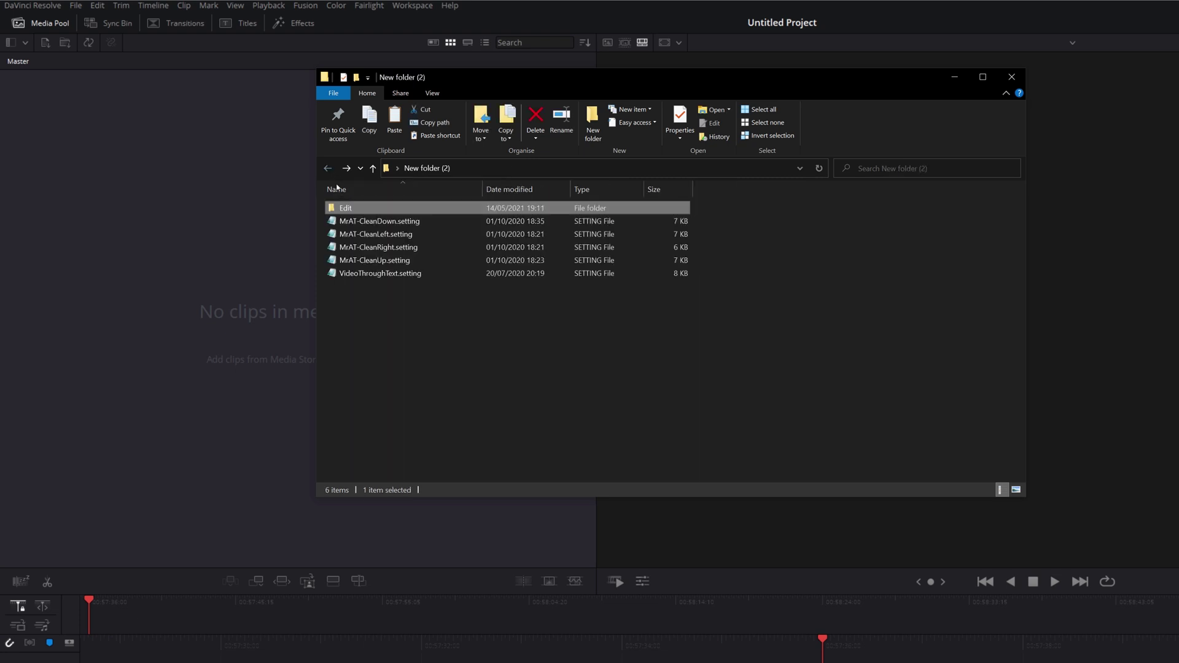
Step: Paste the four MrAT-Clean .setting files into Edit > Transitions
click(389, 259)
shift+click(387, 221)
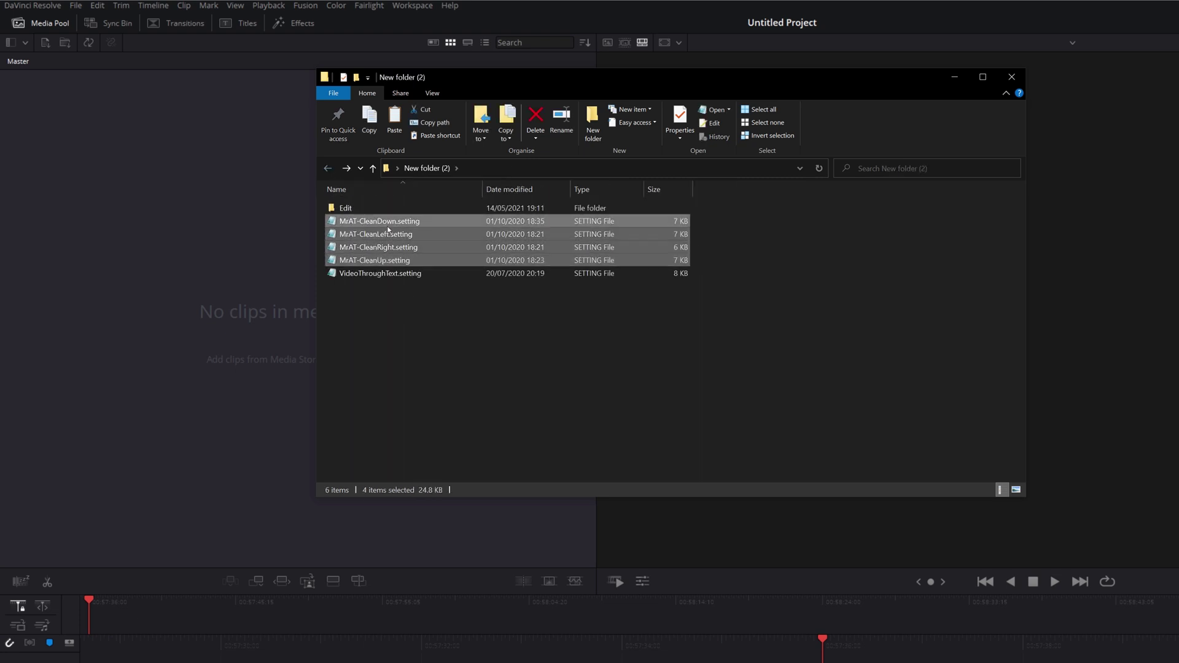
double_click(363, 209)
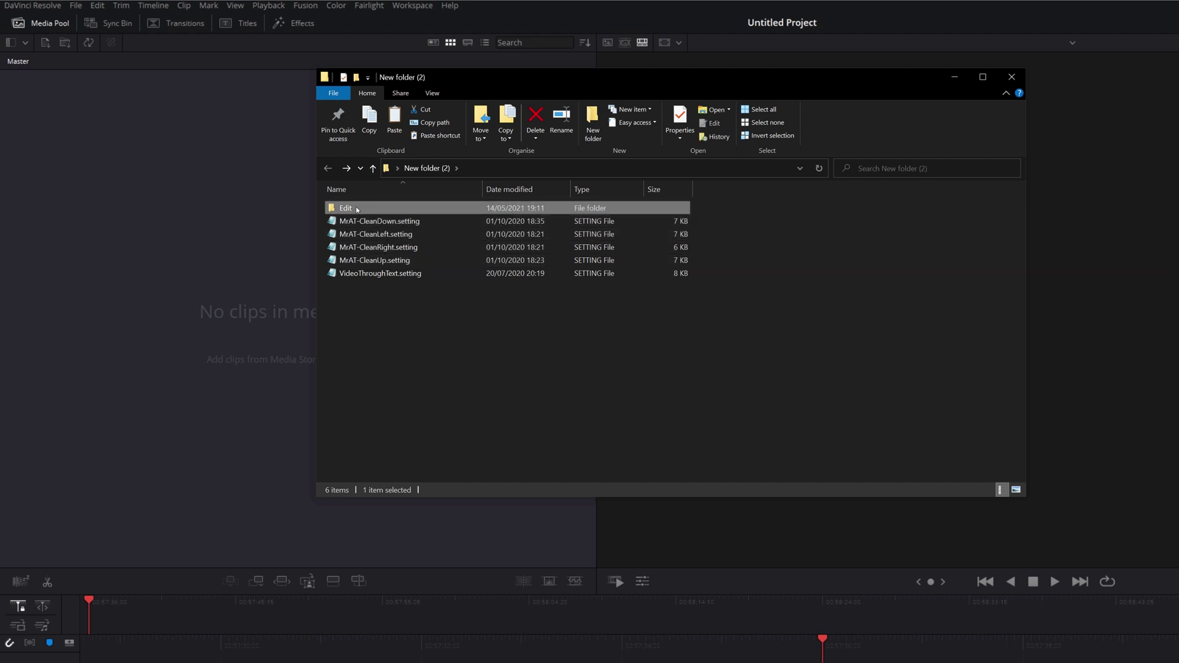
double_click(356, 222)
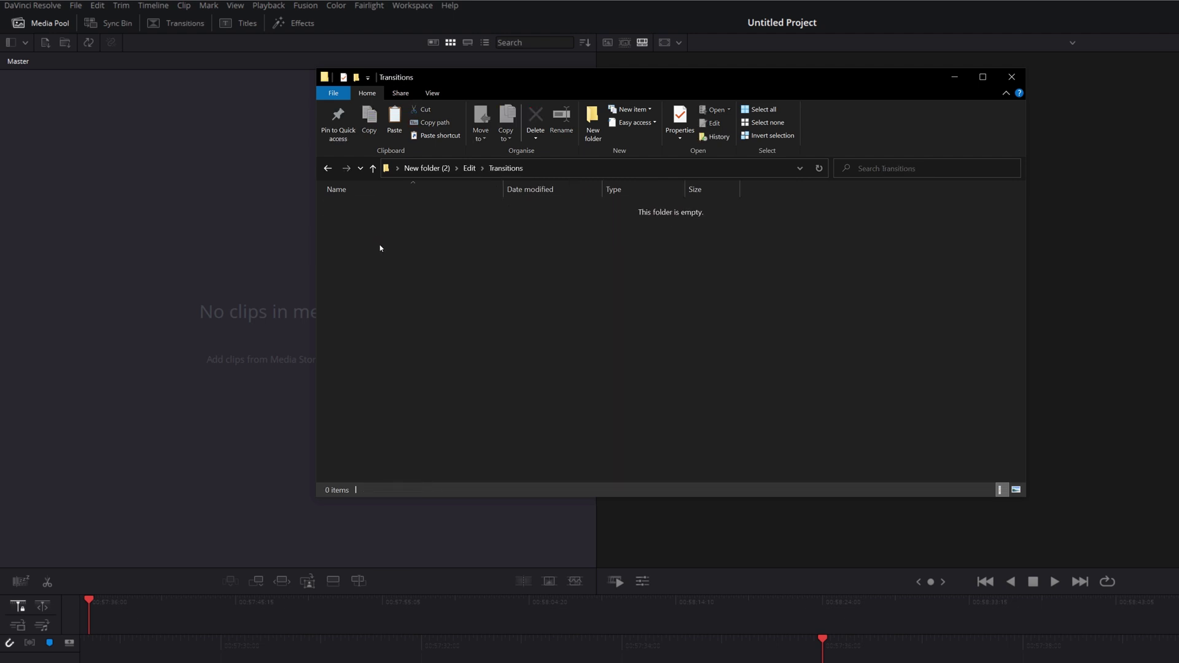
key(ctrl+v)
click(456, 304)
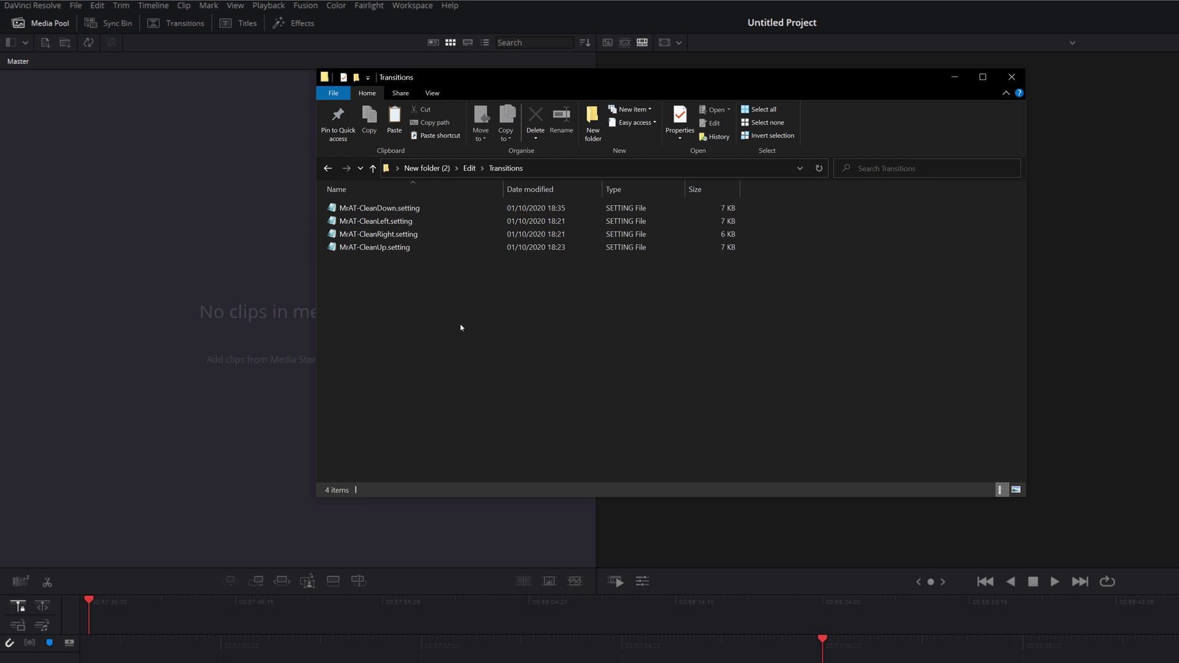
Step: Navigate back to the Edit folder and open its Effects subfolder
click(328, 168)
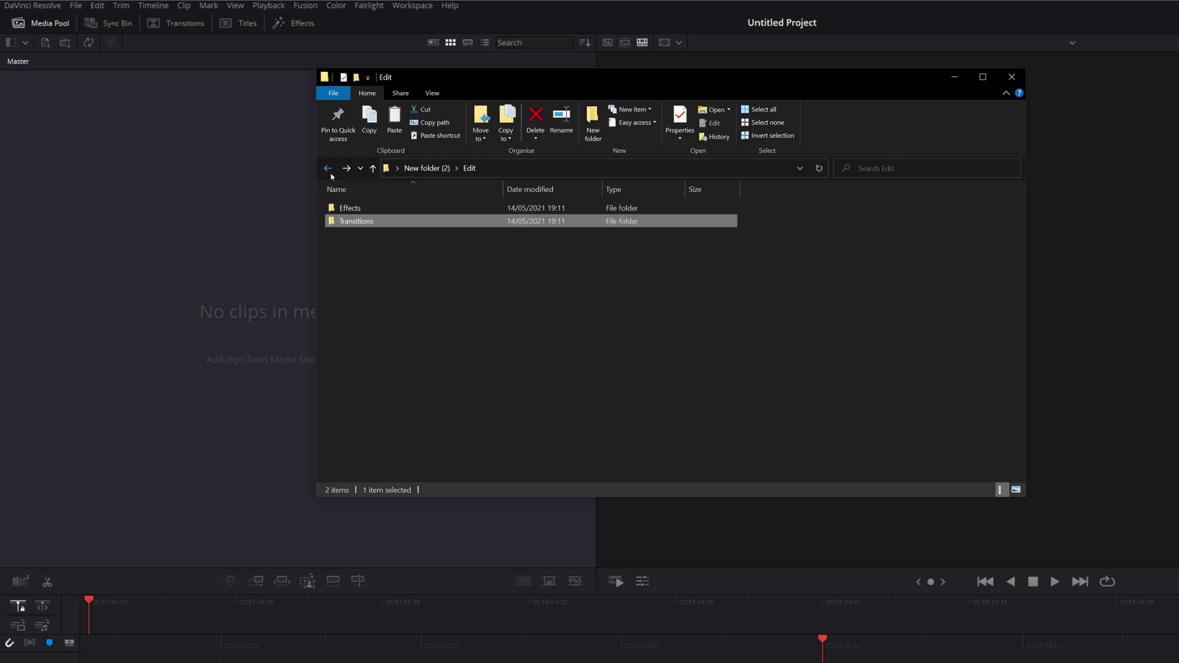
click(328, 168)
click(346, 169)
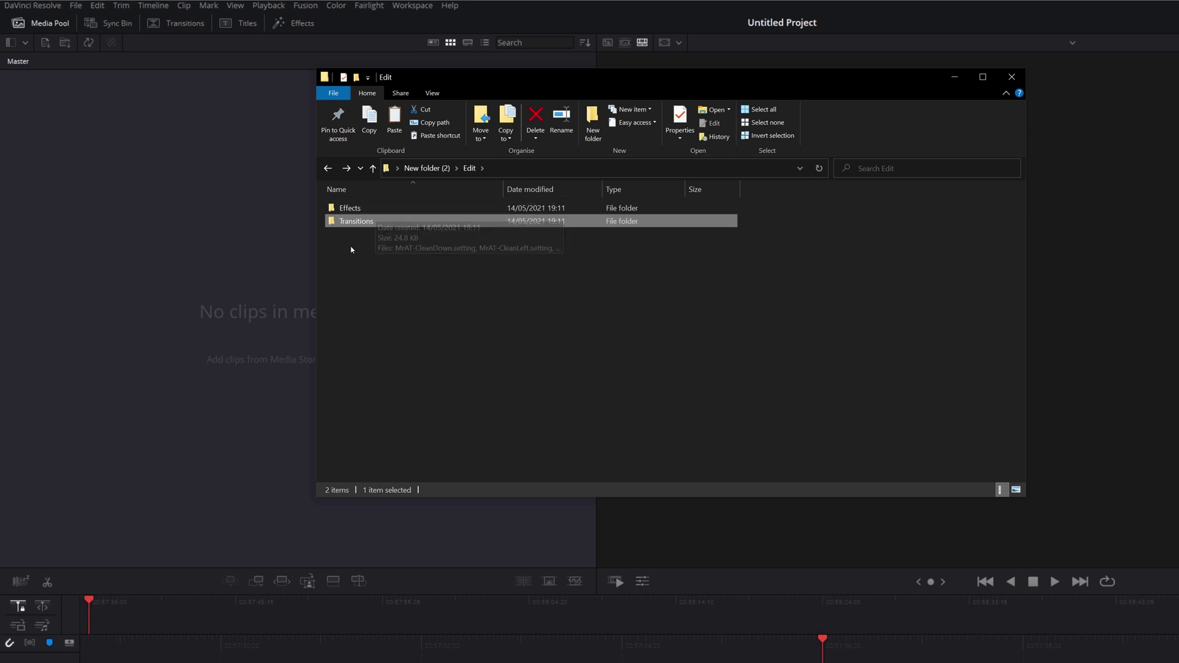
click(389, 301)
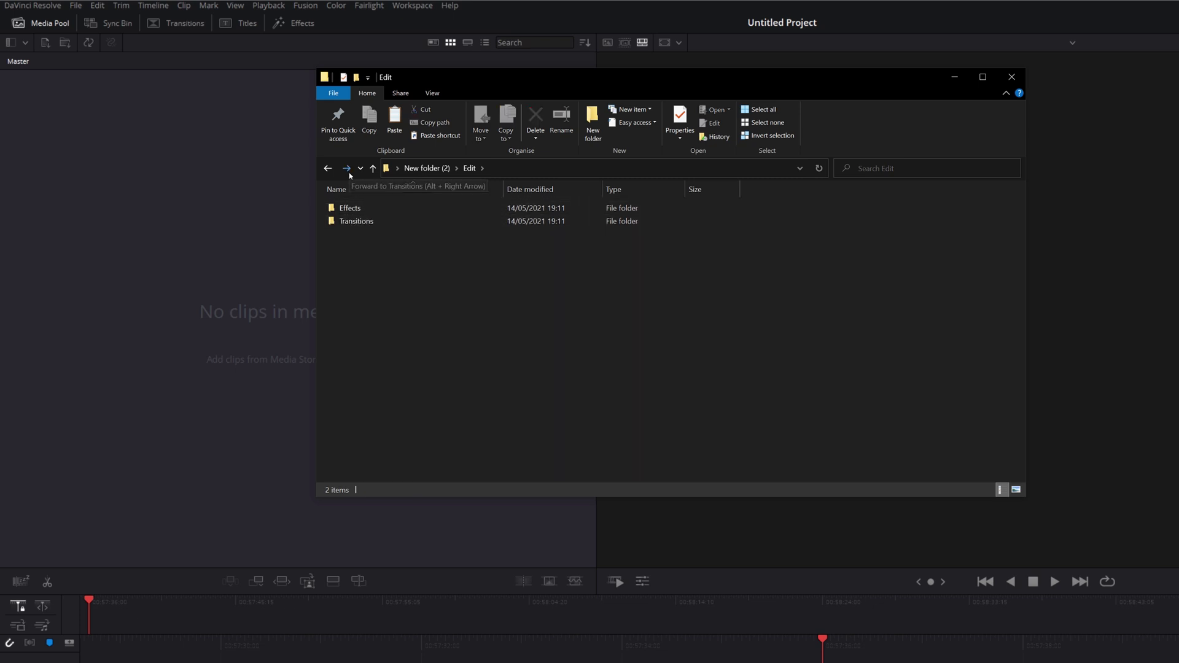
double_click(353, 208)
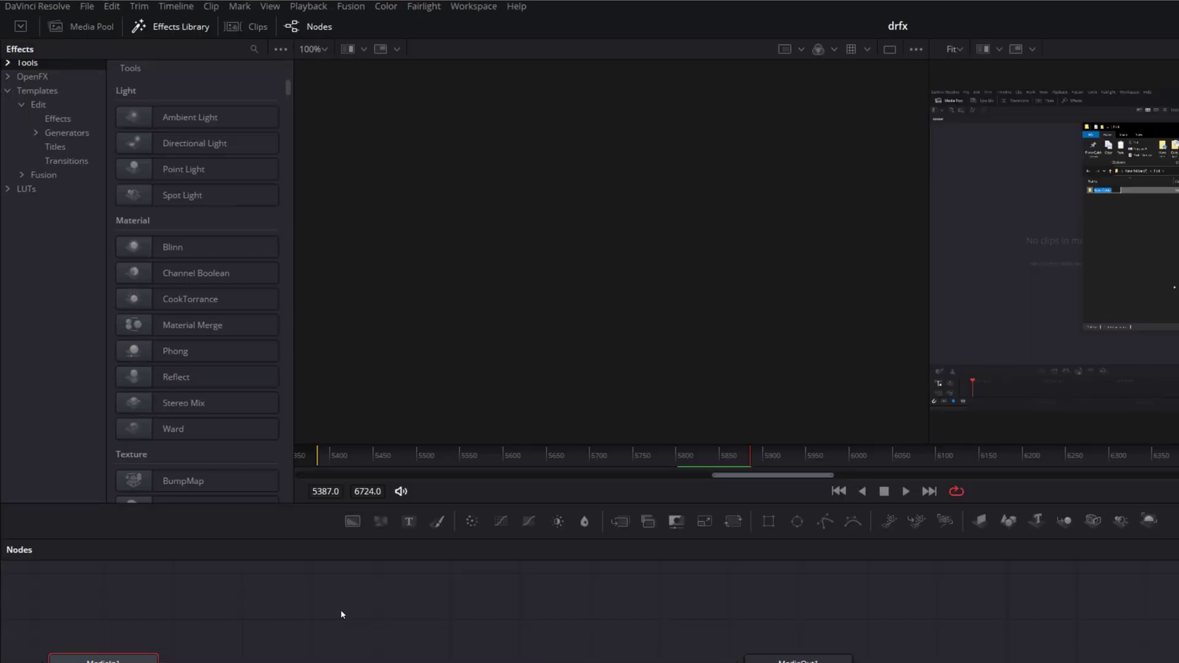
Step: Browse Templates > Edit > Effects in the Fusion Effects Library, then expand and collapse the Fusion branch
click(58, 119)
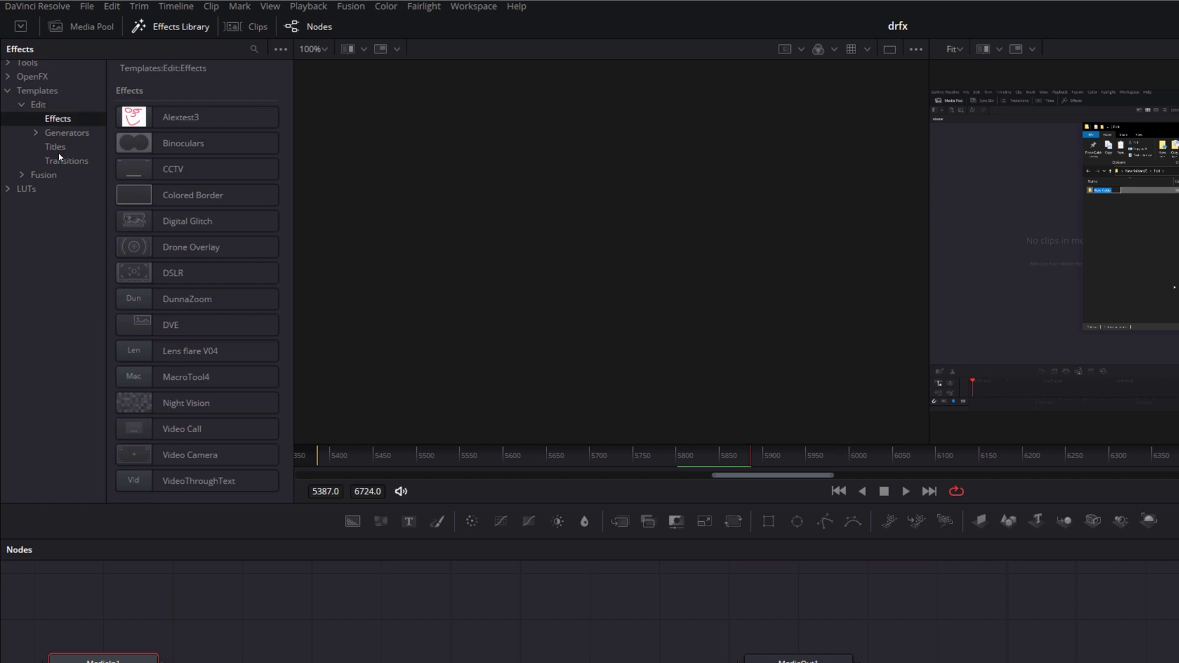
click(23, 105)
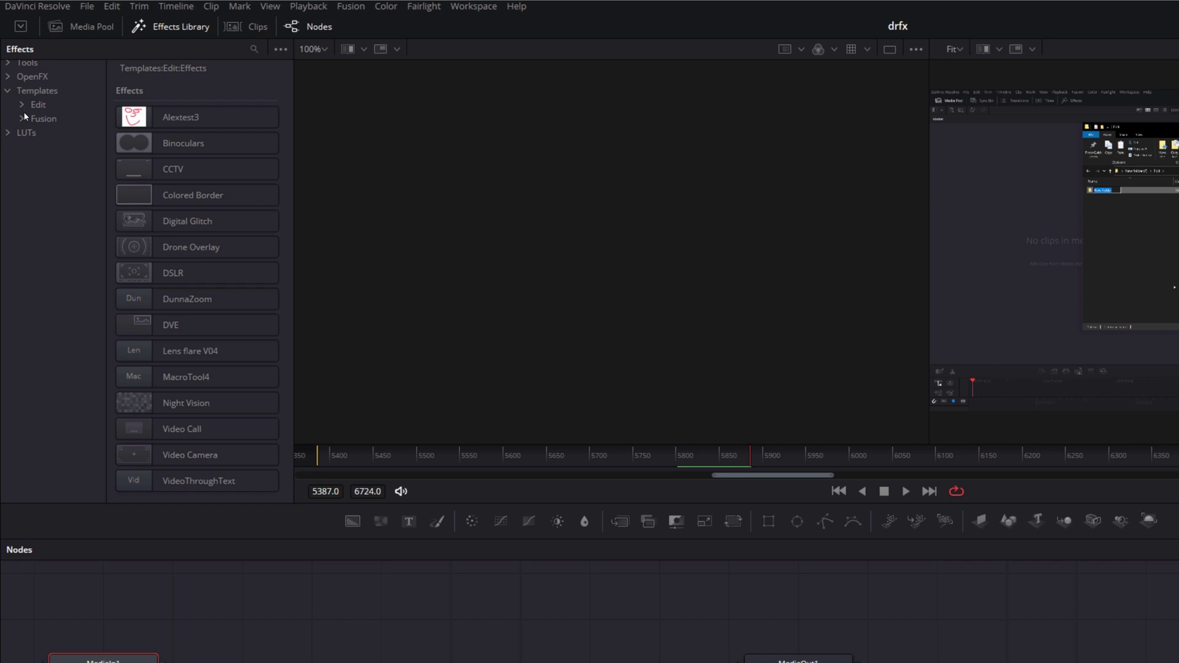
click(23, 119)
click(45, 121)
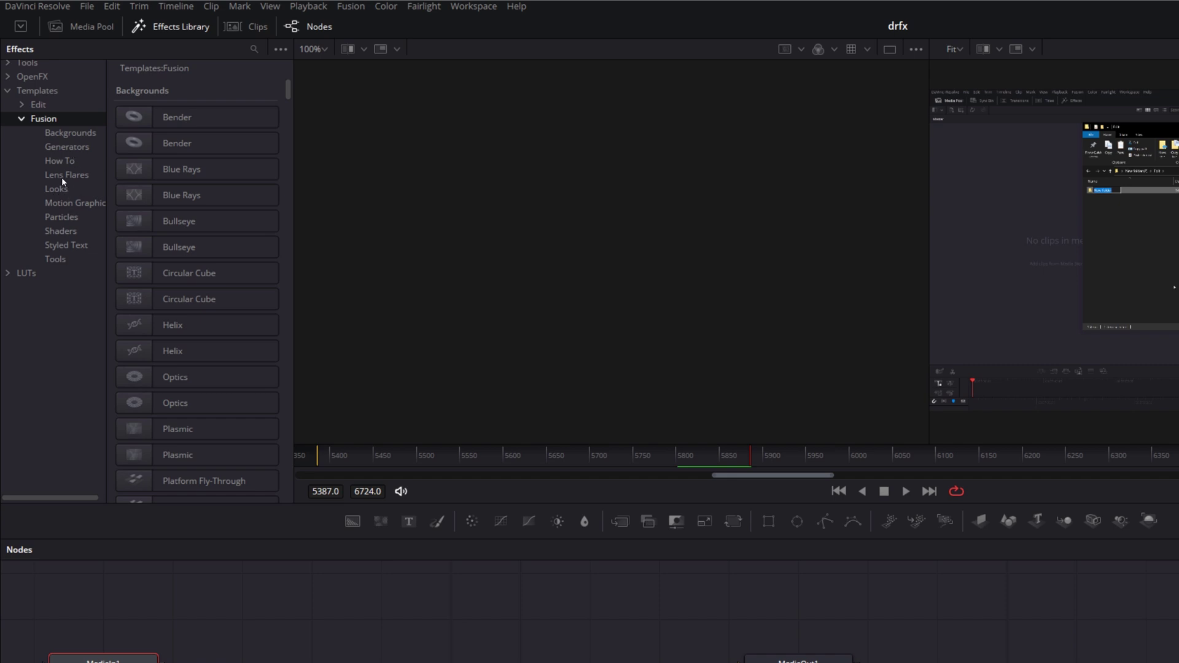
click(22, 119)
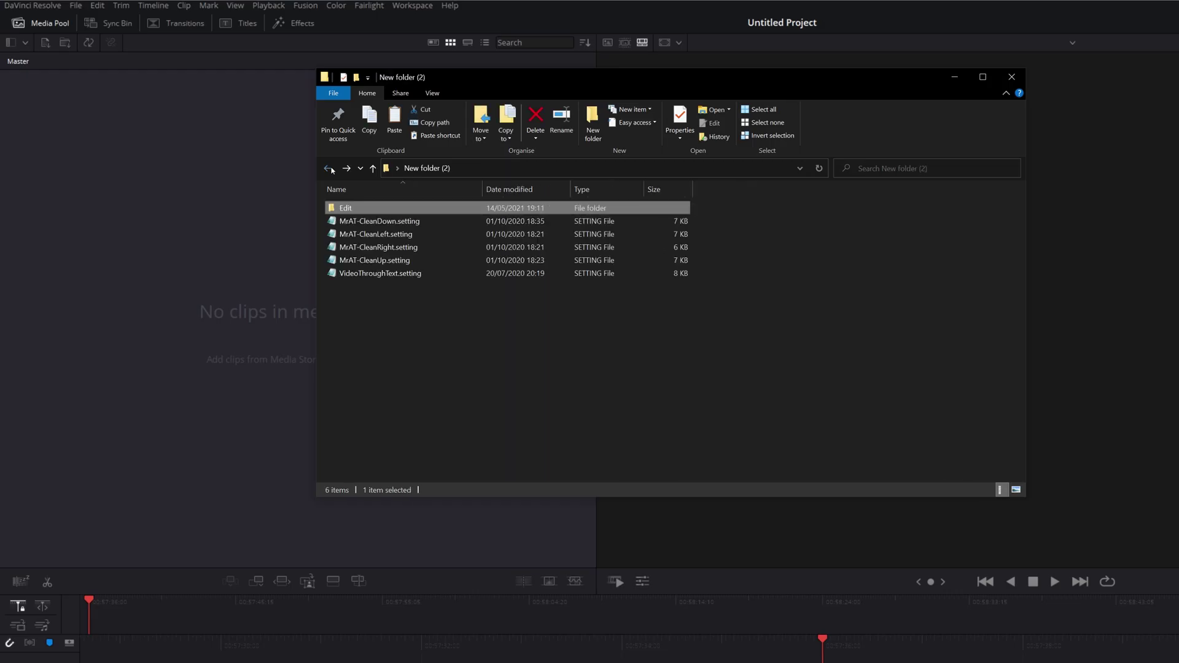
Step: Compress the Edit folder into Edit.zip with Send to > Compressed (zipped) folder
click(383, 338)
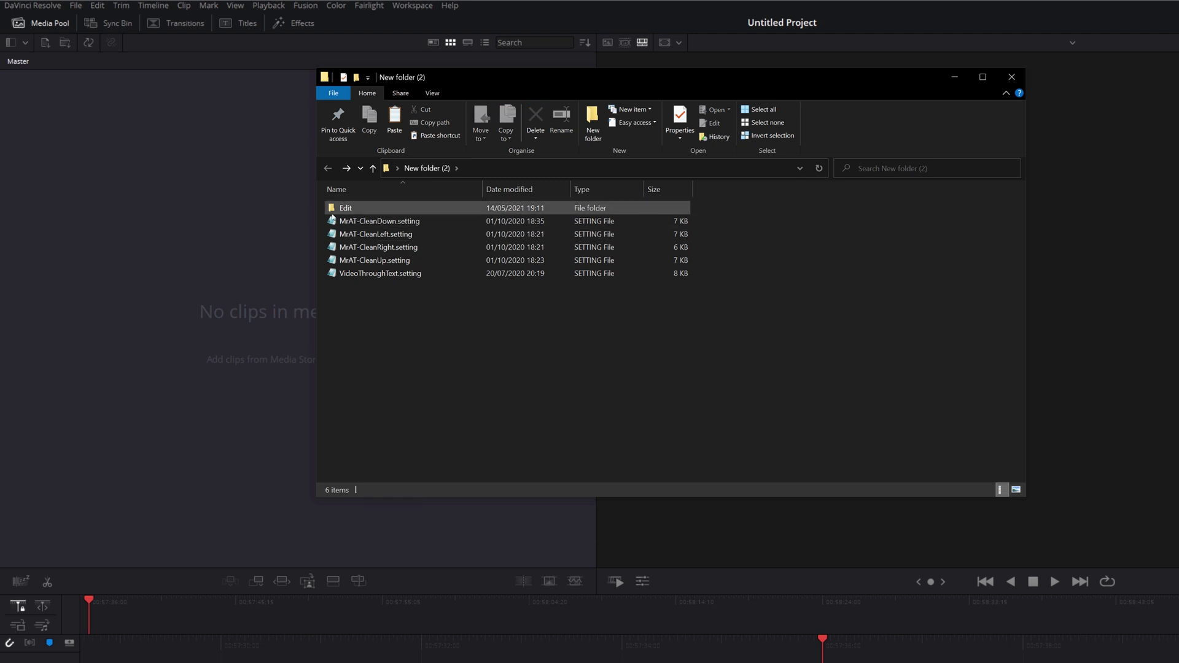
click(347, 211)
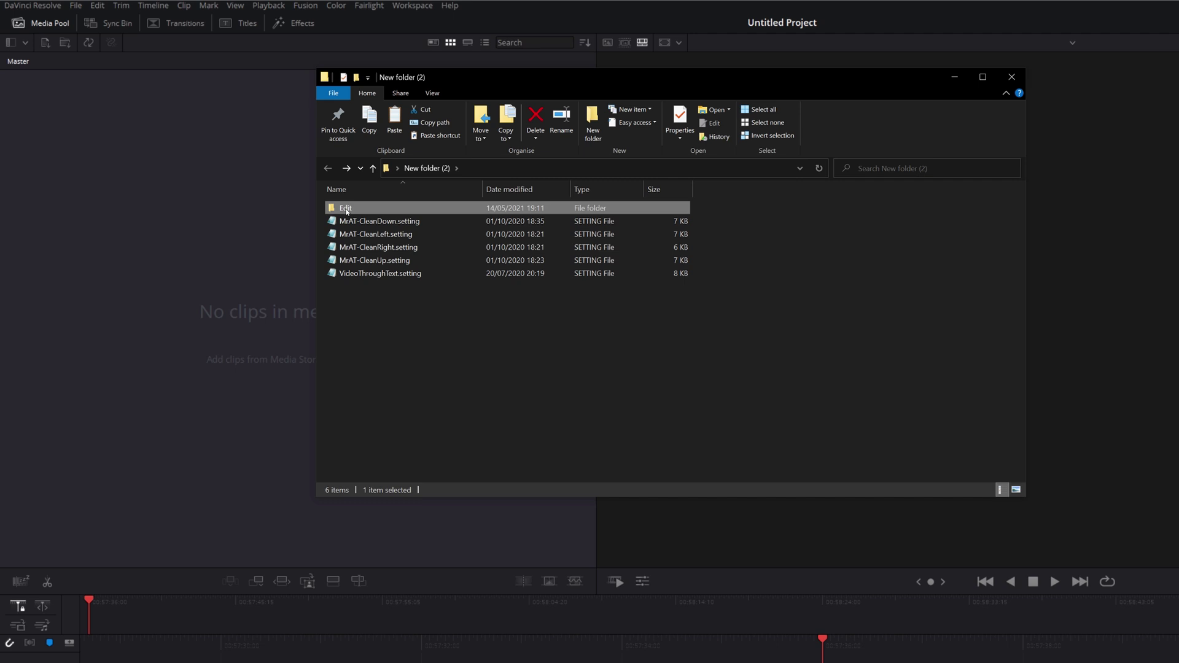
right_click(346, 210)
mouse_move(405, 405)
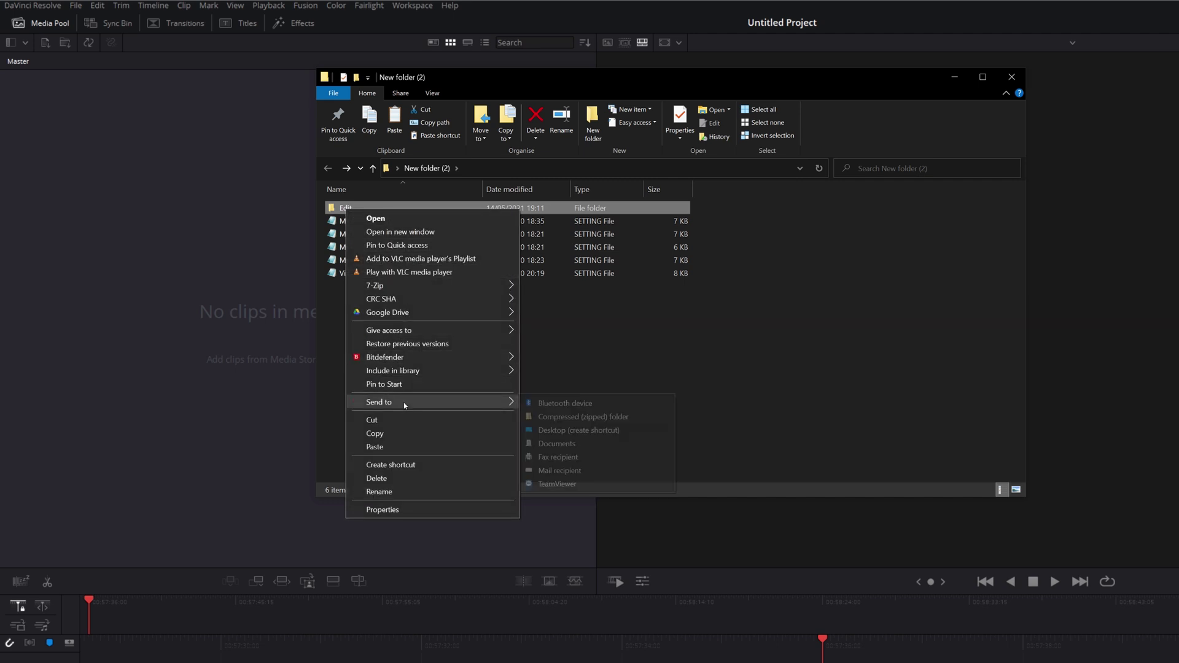
click(610, 422)
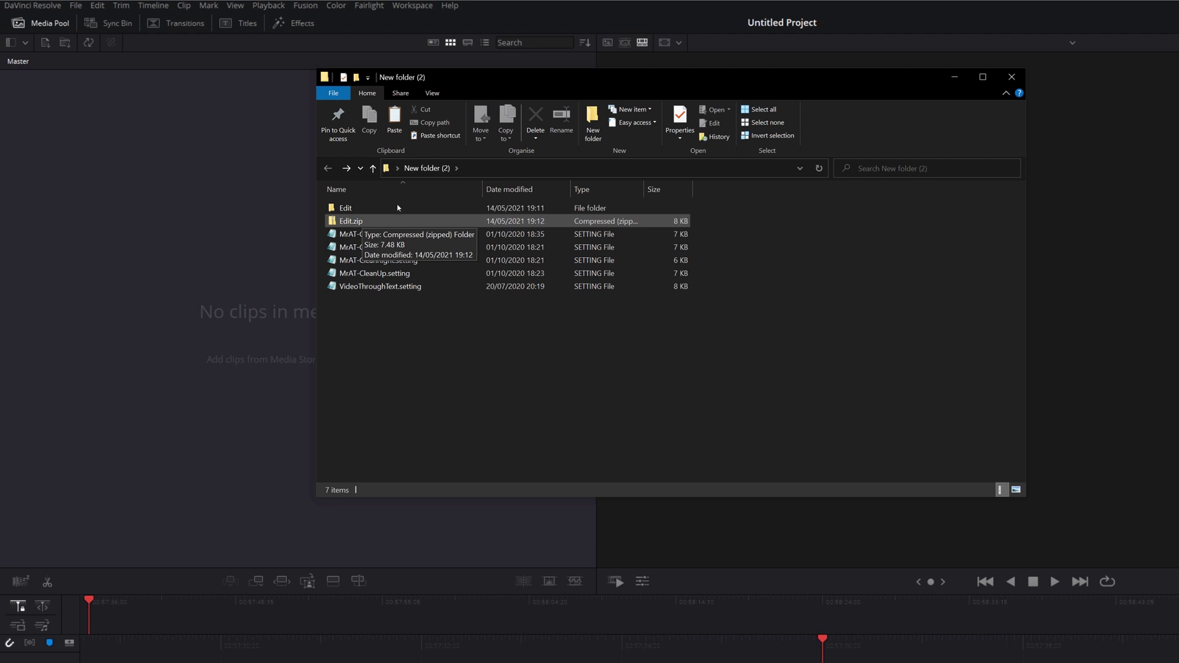
Step: Uncheck 'Hide extensions for known file types' in Folder Options and apply it
click(431, 95)
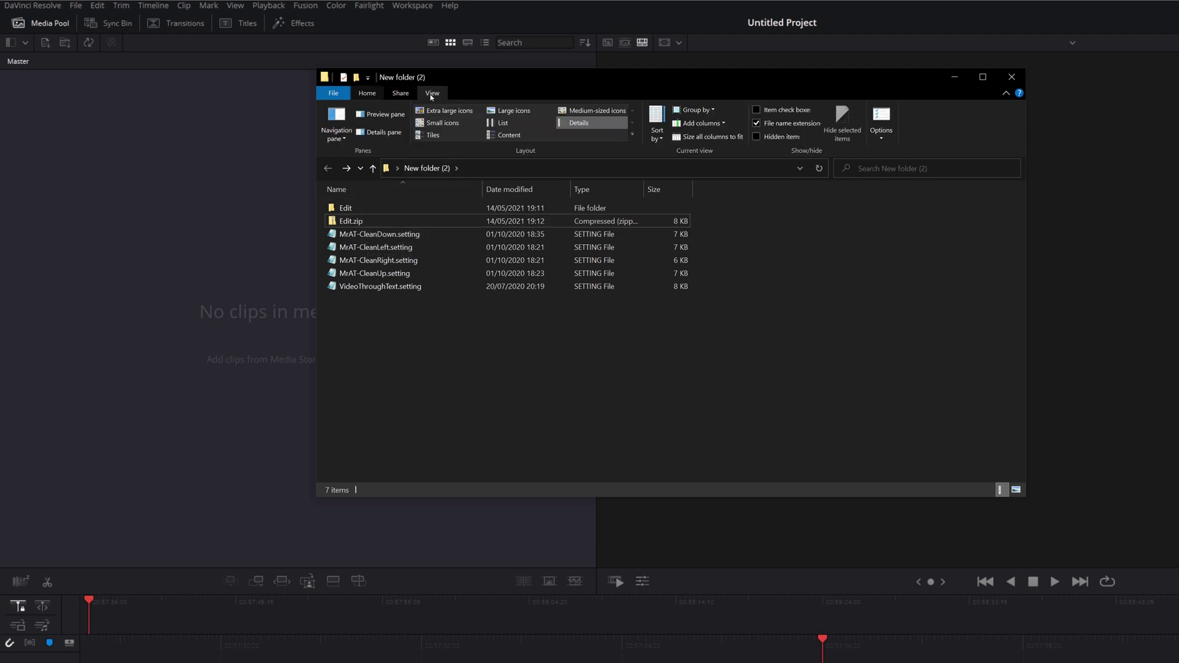
click(883, 137)
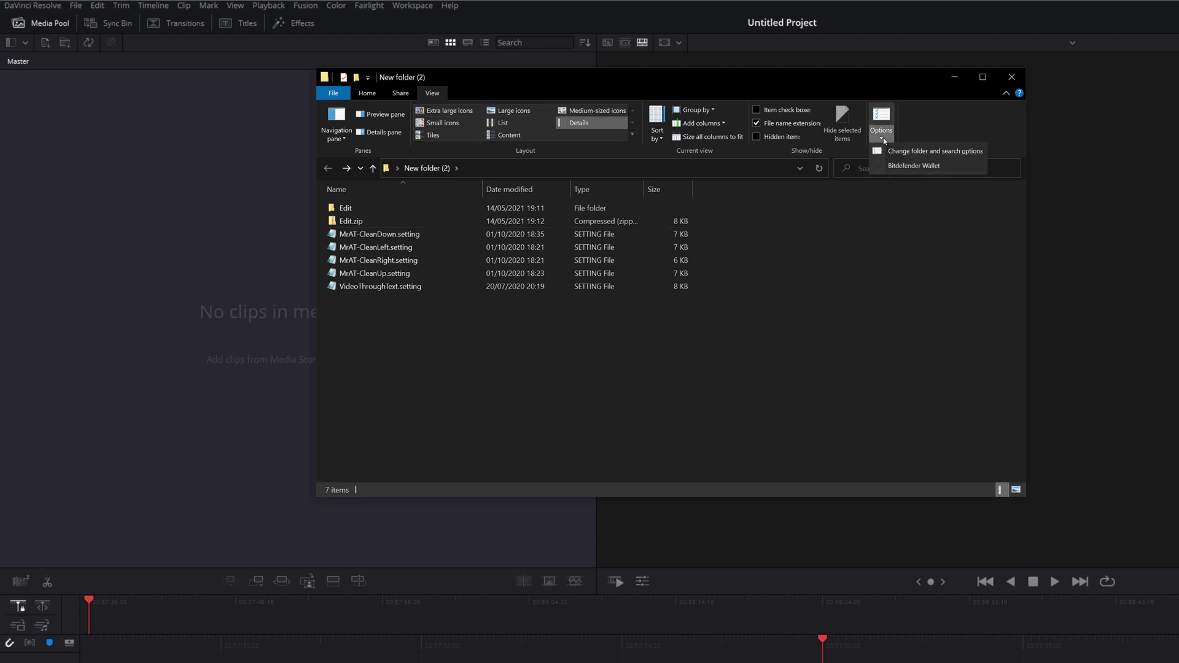
click(924, 152)
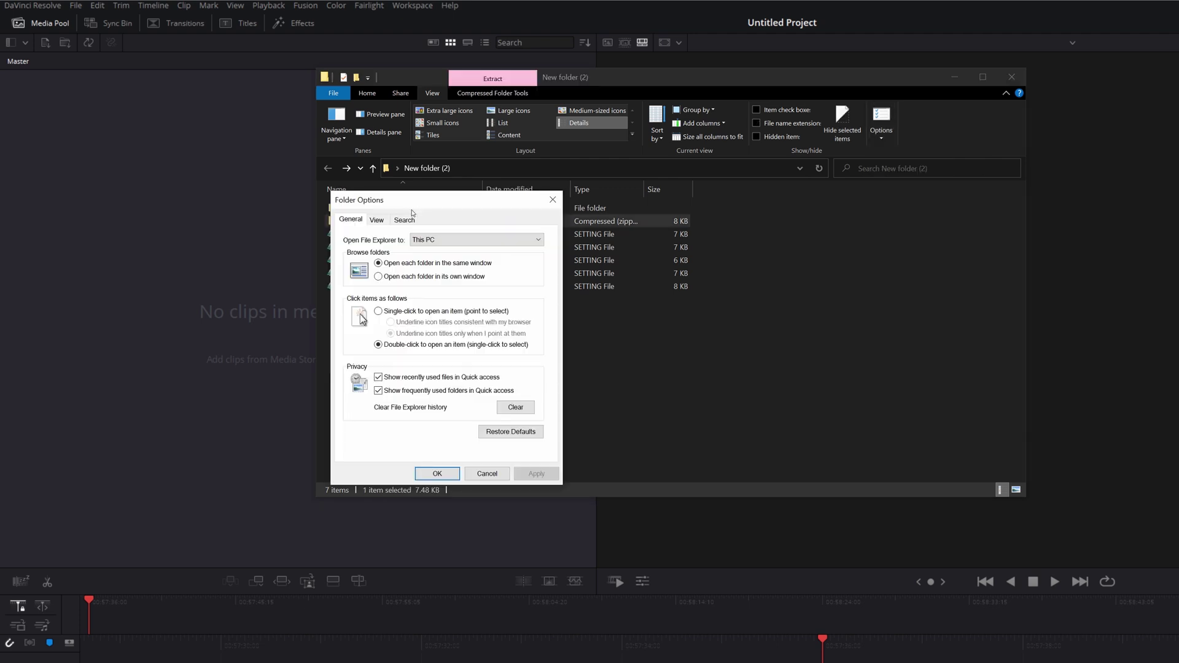
click(383, 220)
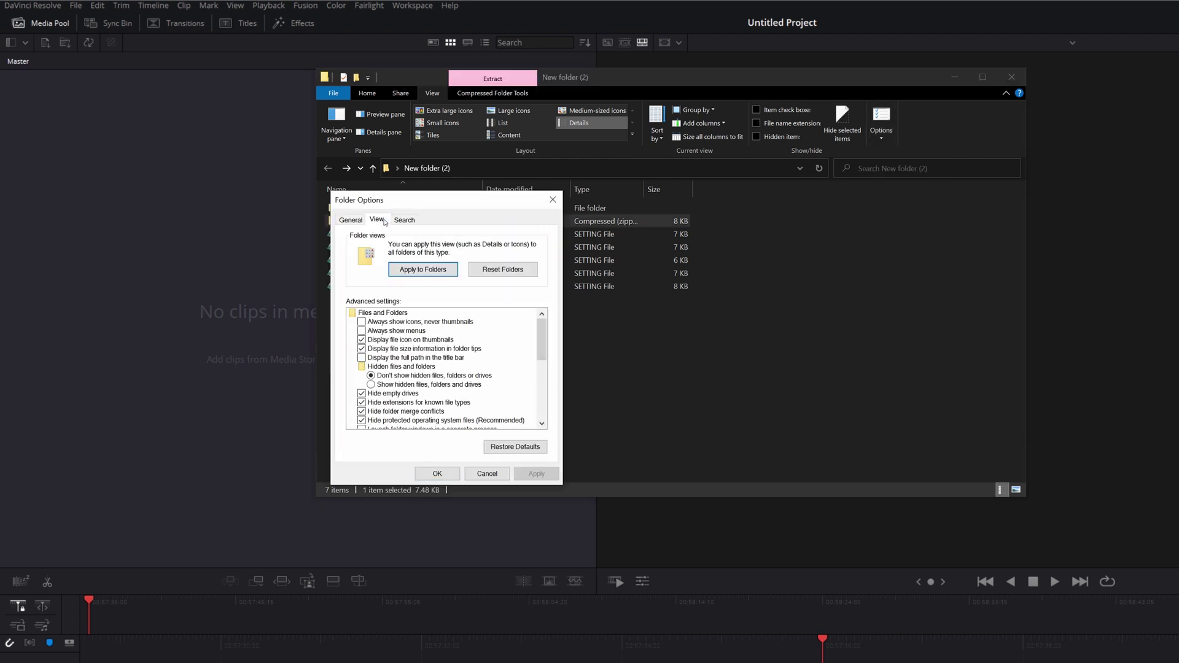
click(362, 404)
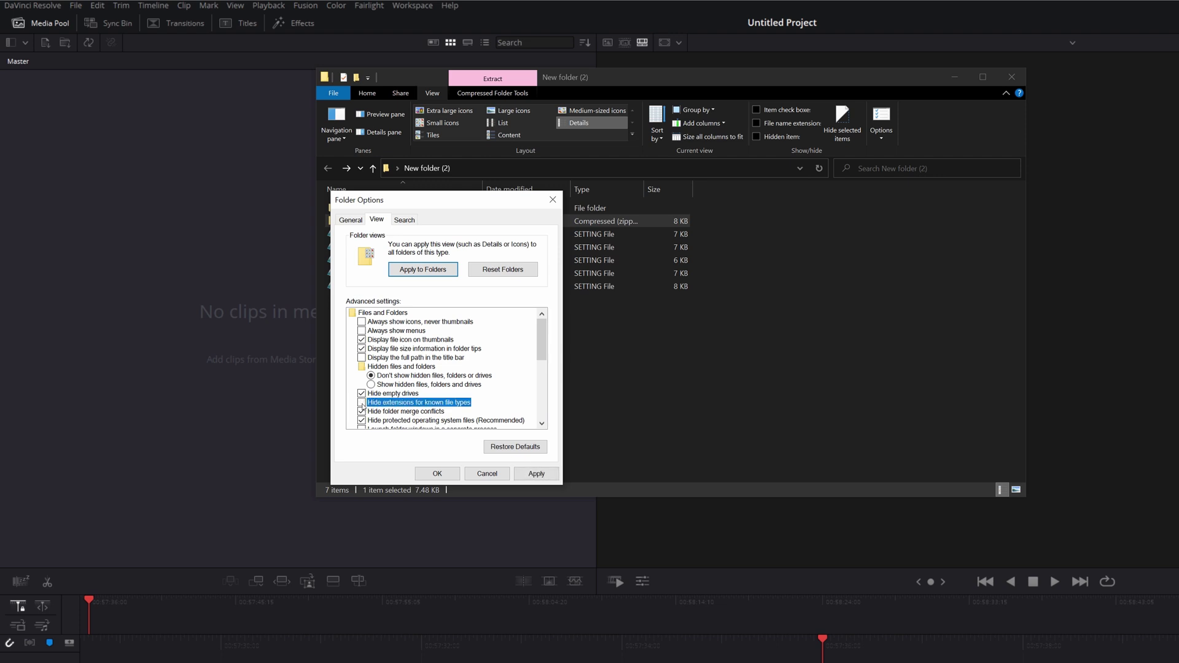
click(436, 473)
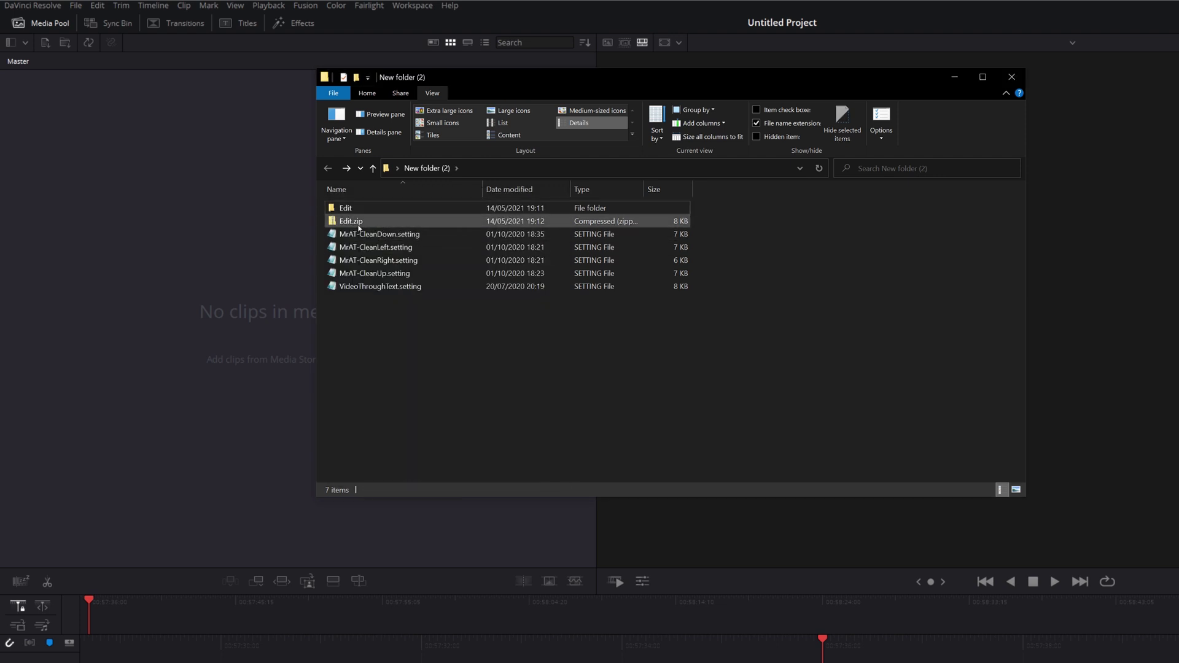
Step: Rename Edit.zip to Edit.drfx by replacing the zip extension with drfx
click(357, 224)
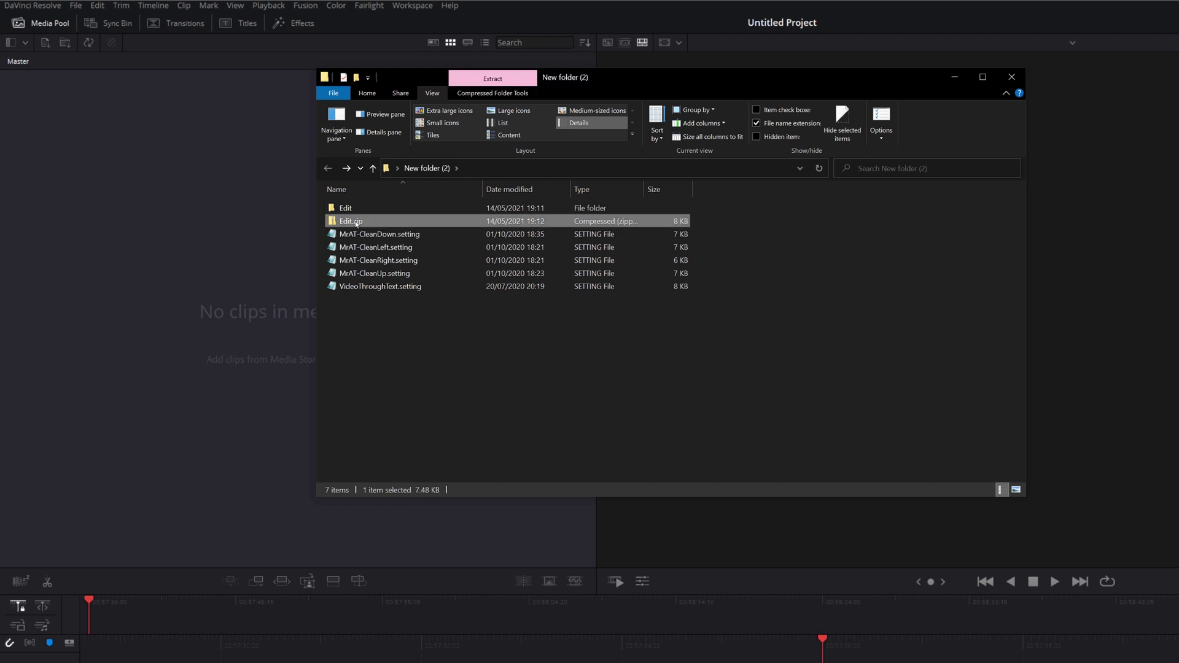
right_click(357, 223)
click(381, 507)
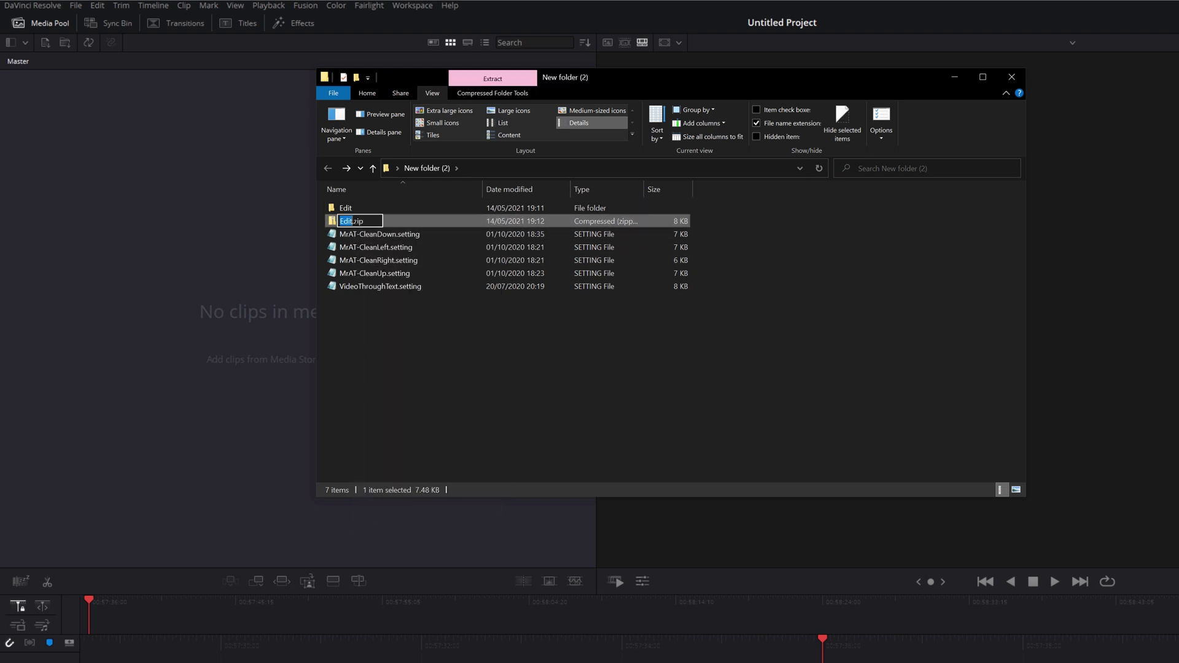
click(364, 221)
key(BackSpace)
key(BackSpace)
key(BackSpace)
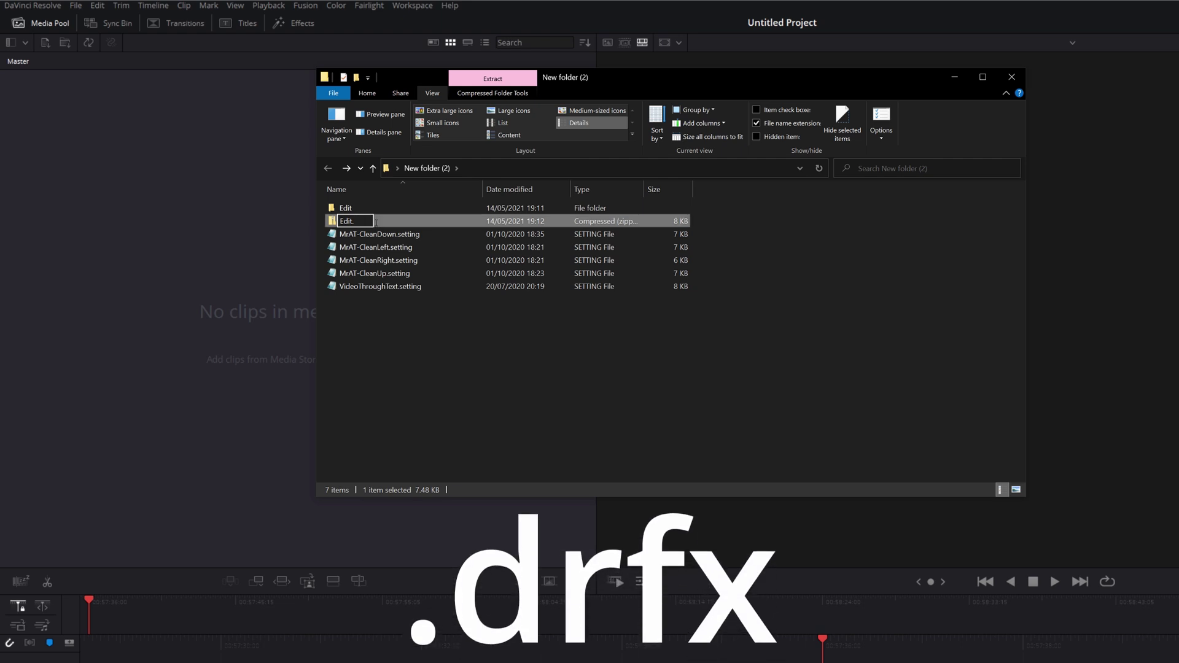
text(drfx)
key(Return)
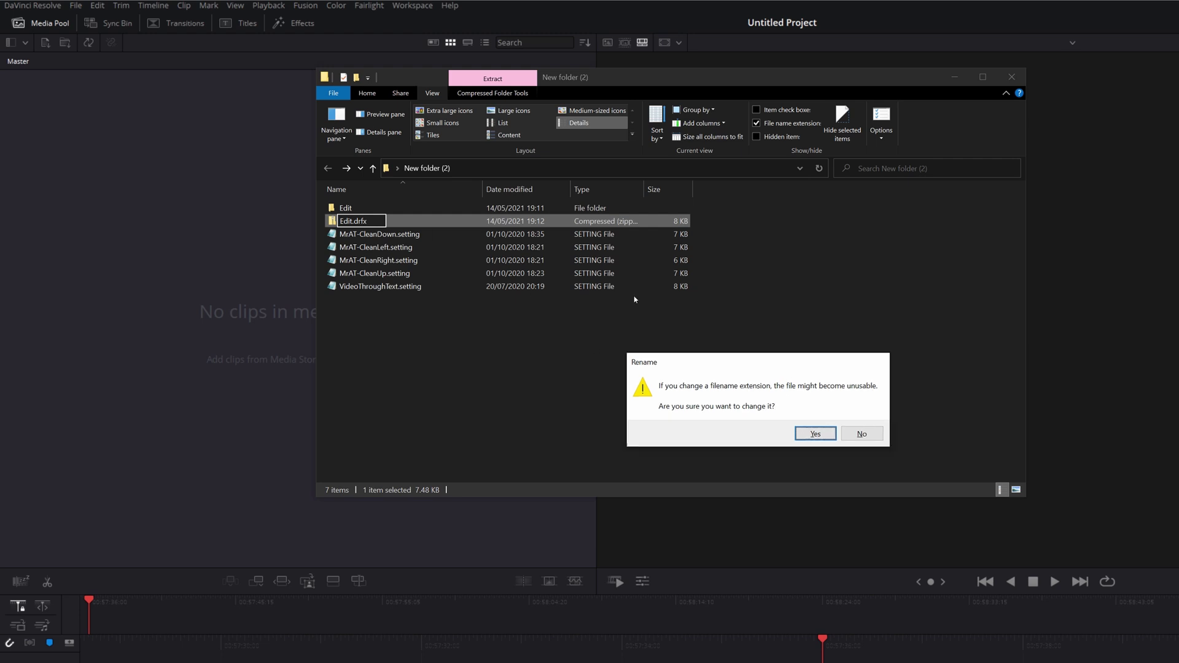
Step: Accept the extension-change warning and clear the file selection
drag(779, 367, 535, 241)
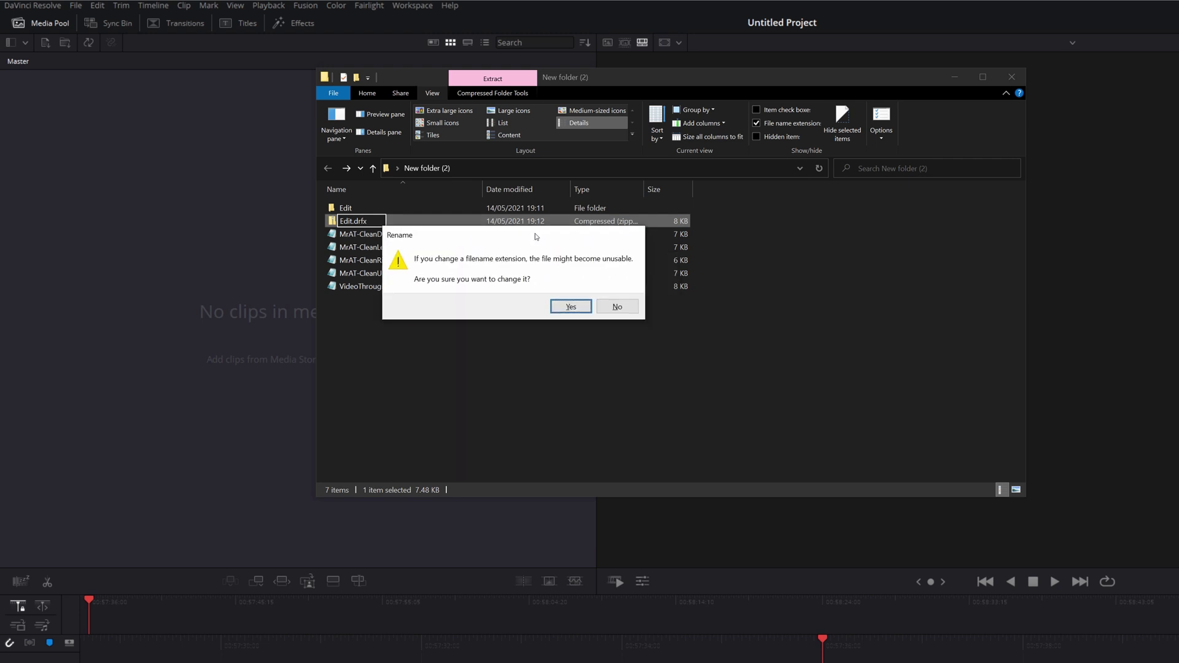
click(571, 307)
click(526, 369)
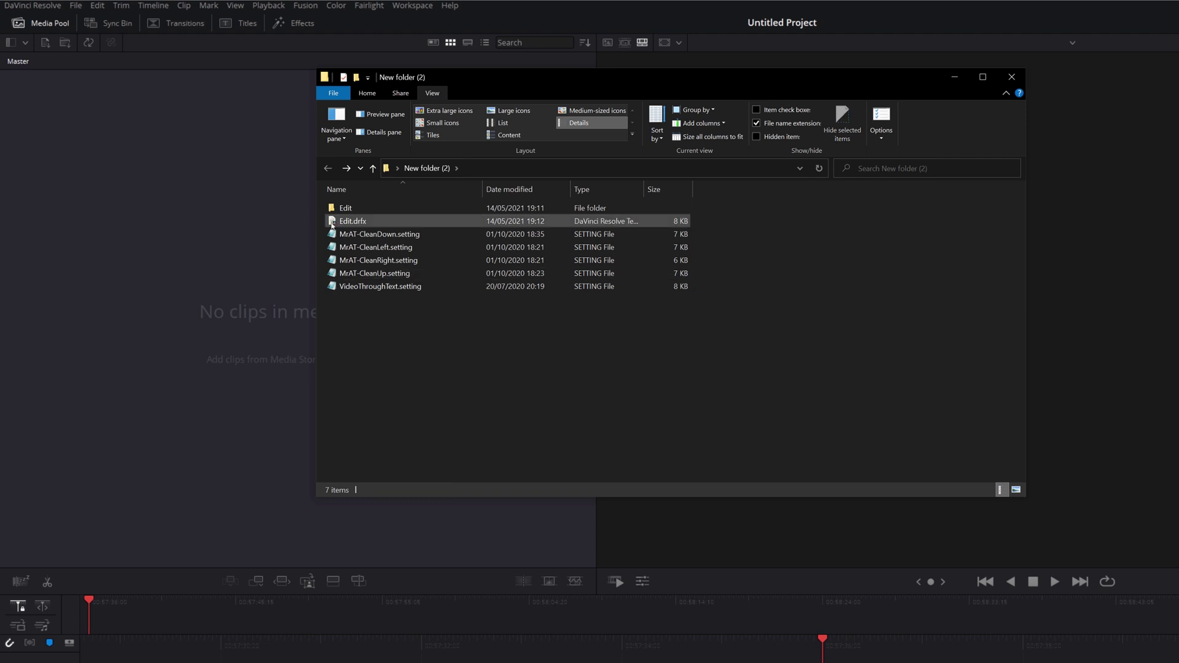
mouse_move(332, 225)
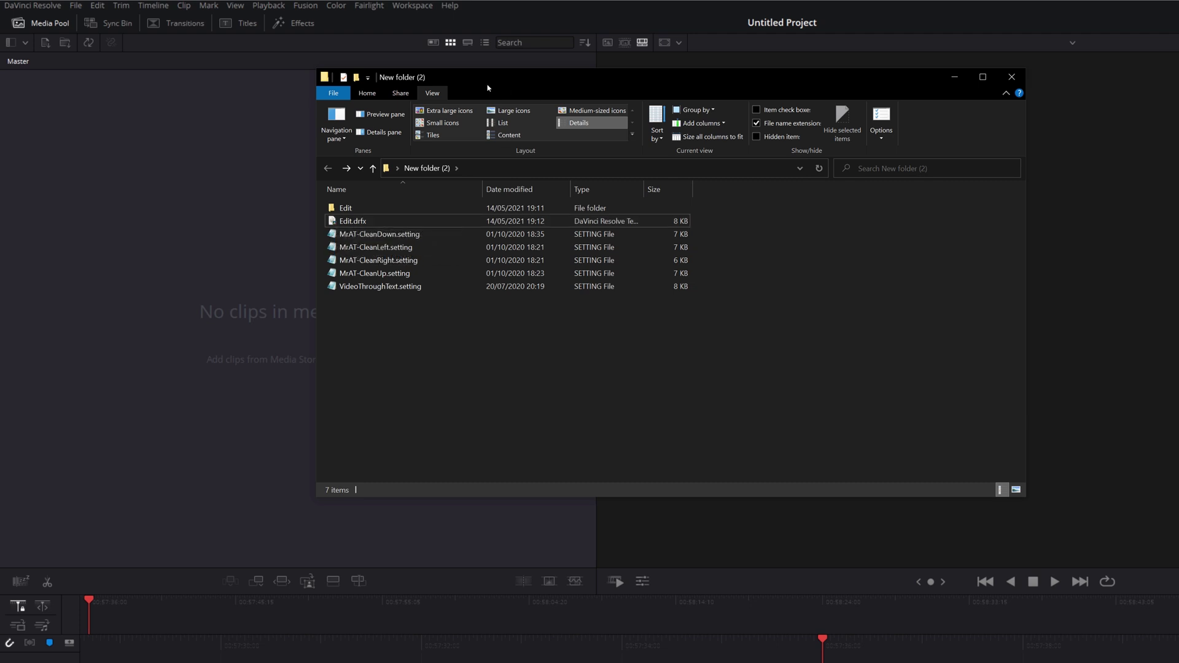
Step: On the Fusion page, drop Edit.drfx from Explorer onto the Nodes panel
drag(487, 88, 632, 67)
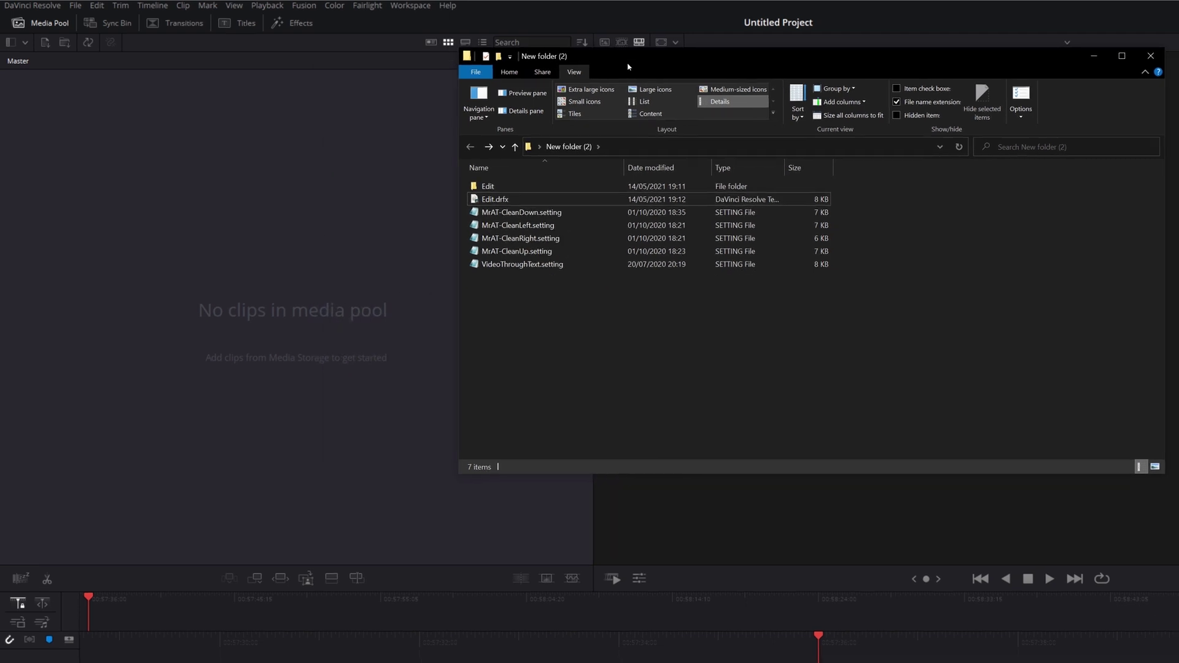
click(551, 189)
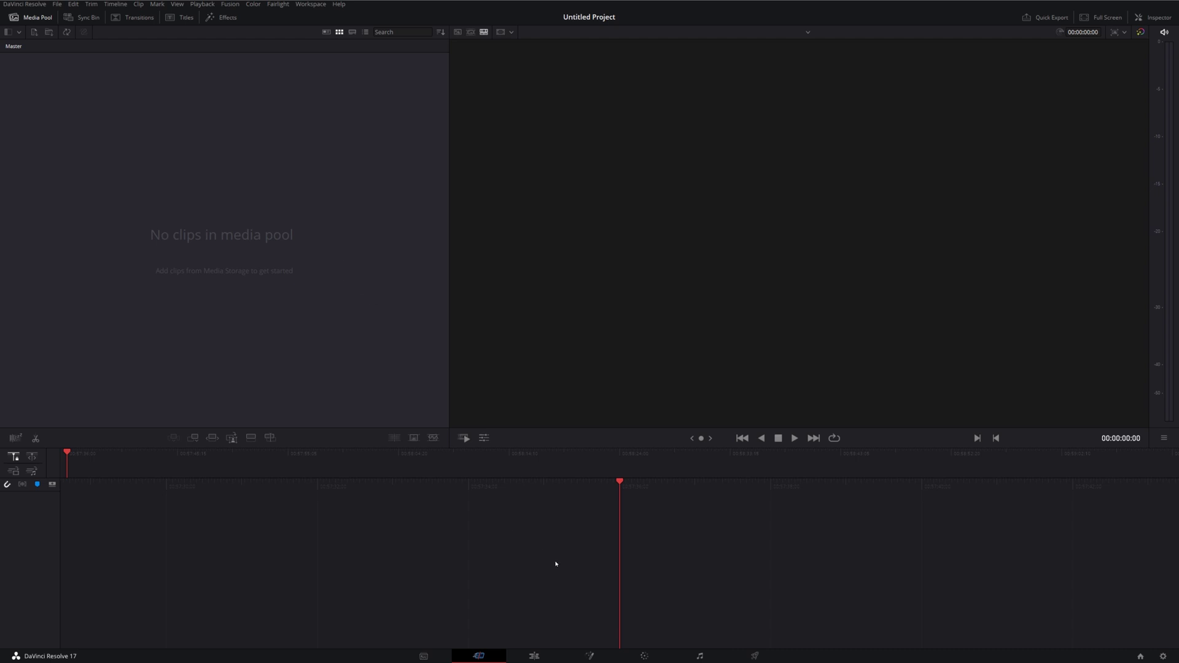
click(594, 658)
key(alt+Tab)
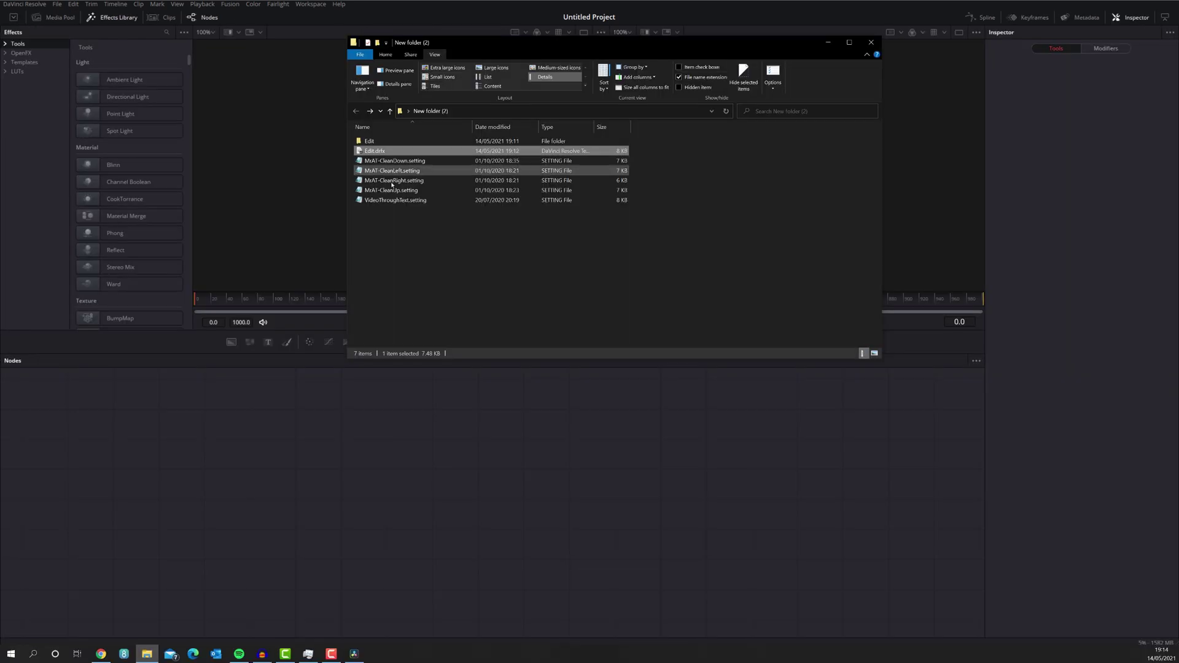
drag(374, 150, 388, 415)
click(823, 43)
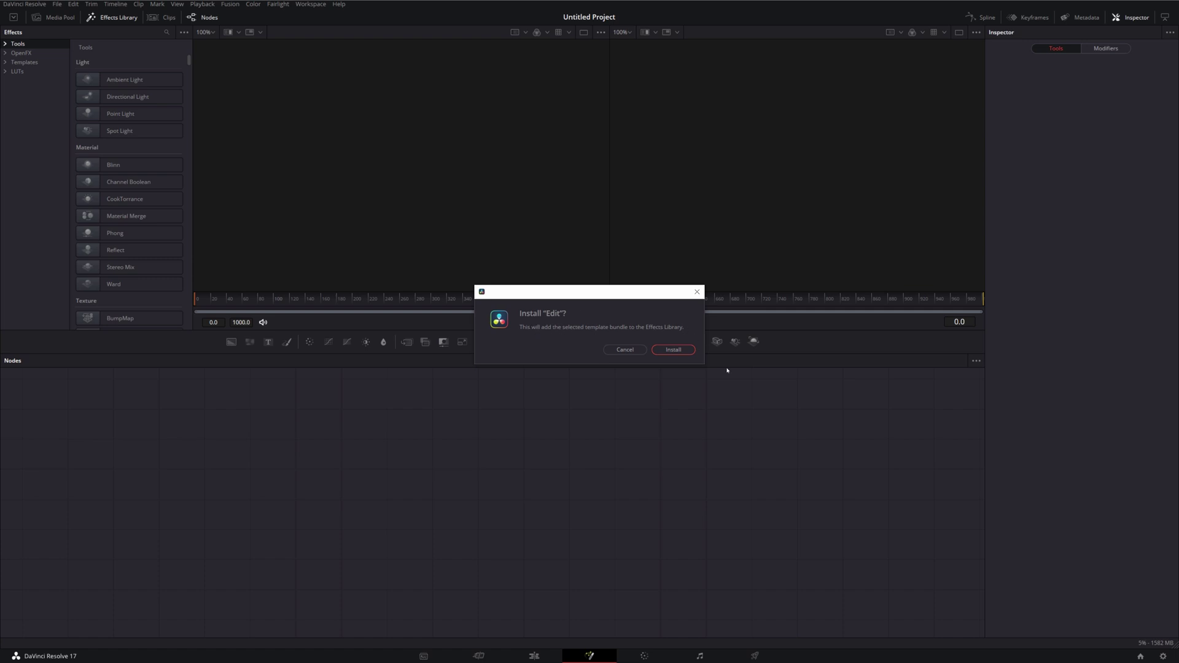
Step: Confirm the Edit install, then browse Templates > Edit effects and transitions in the Effects Library
click(673, 350)
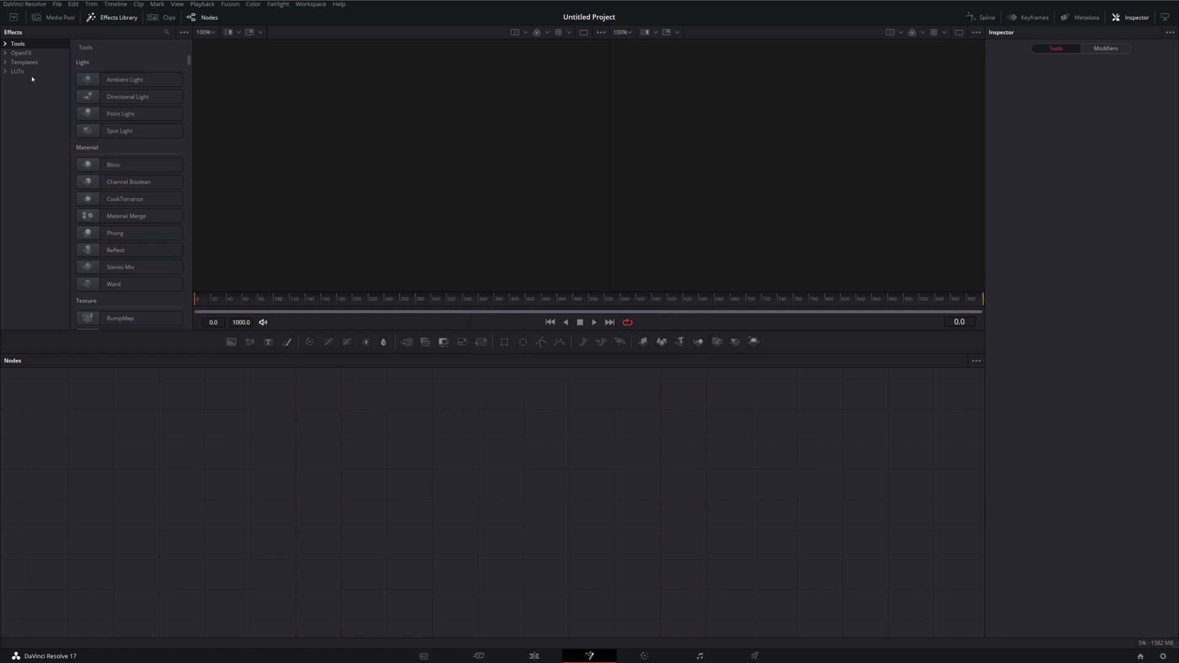
click(6, 62)
click(14, 71)
click(37, 81)
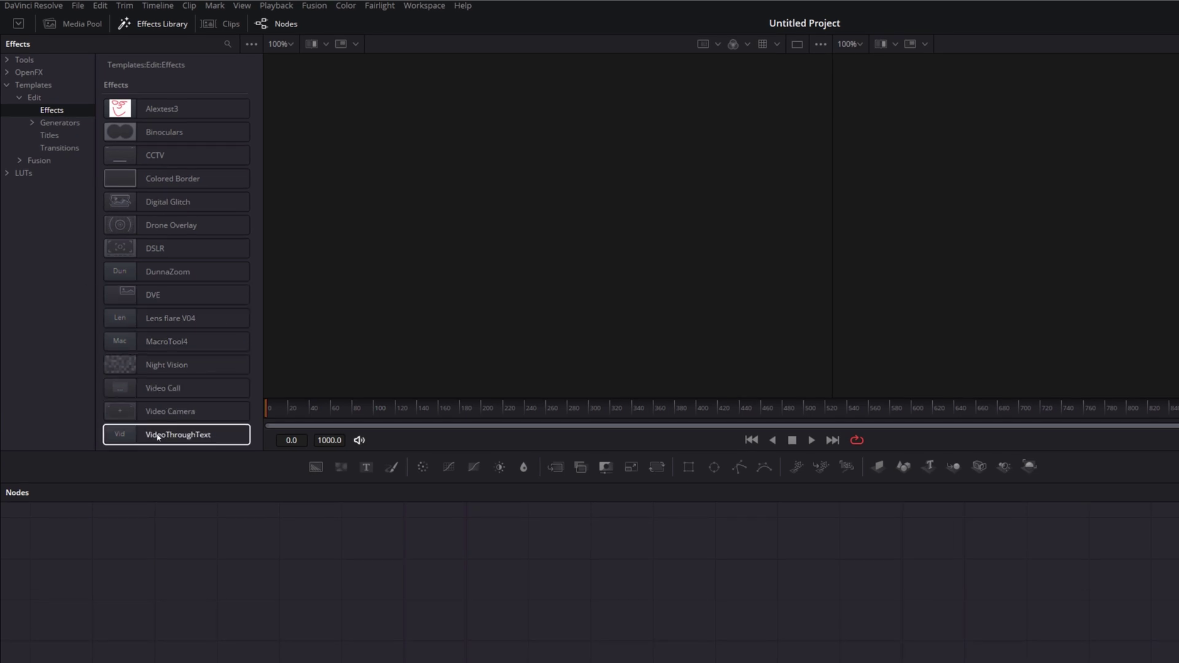
click(55, 150)
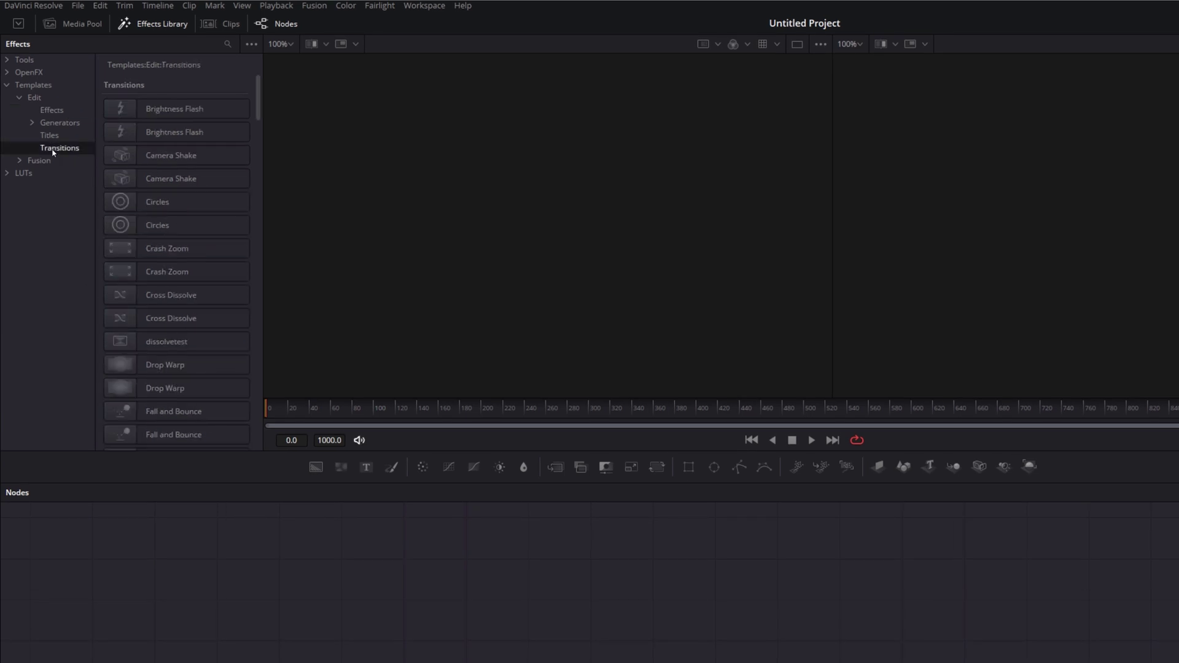
scroll(123, 295, down, 10)
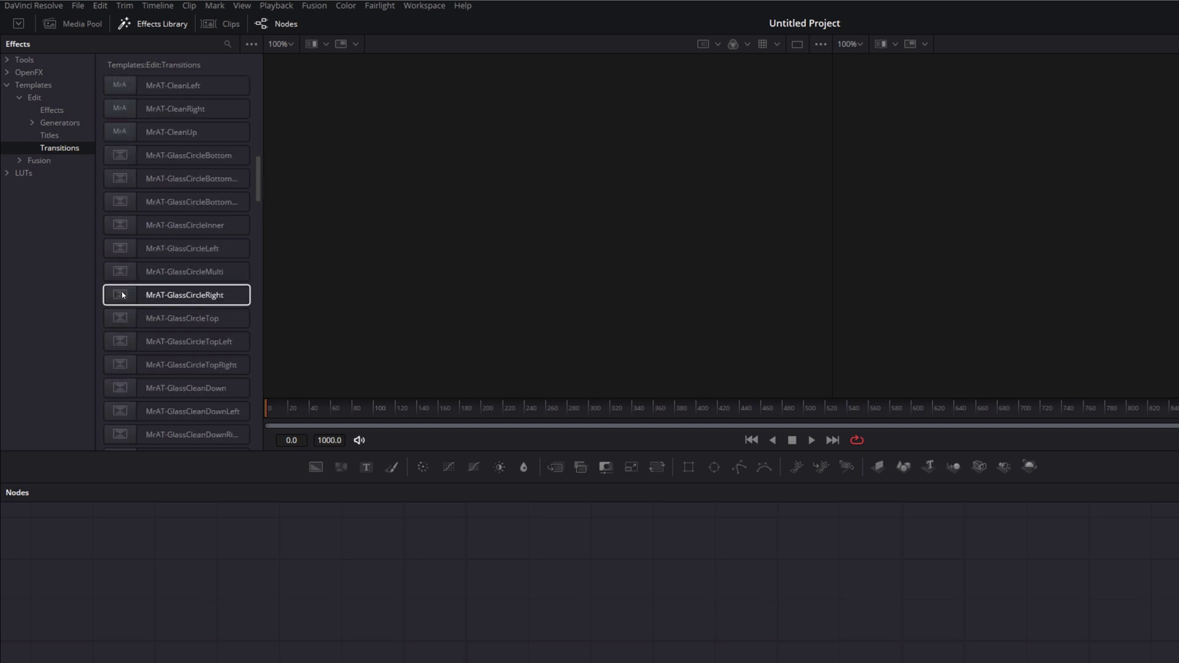
scroll(122, 295, up, 3)
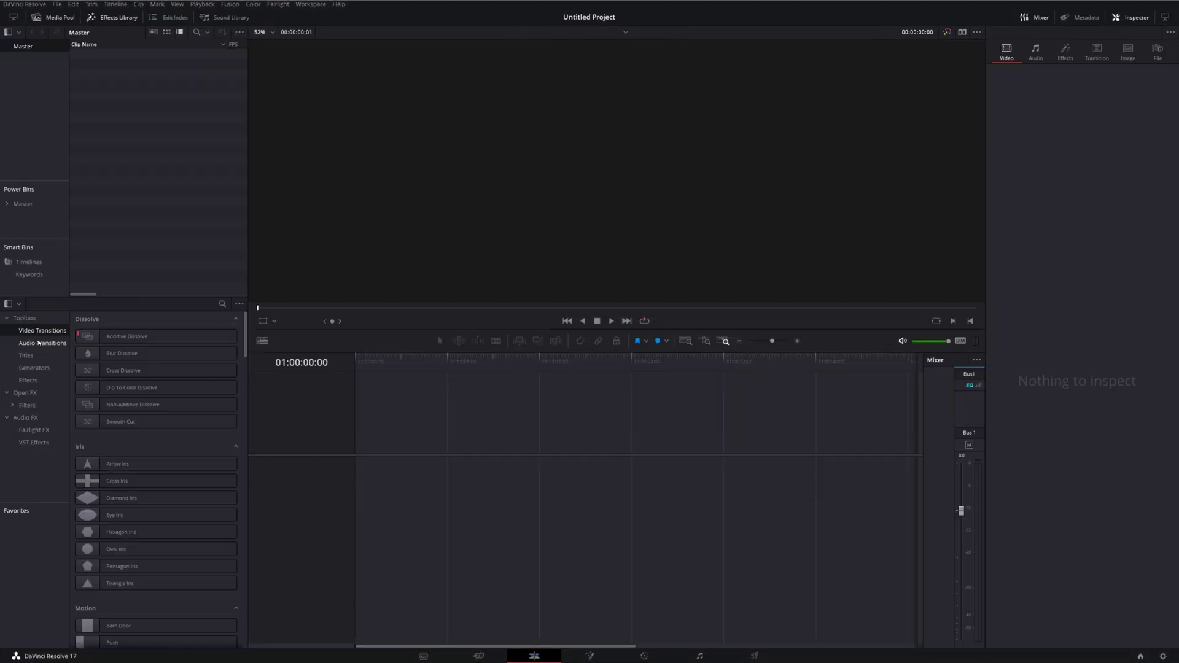
scroll(170, 411, down, 10)
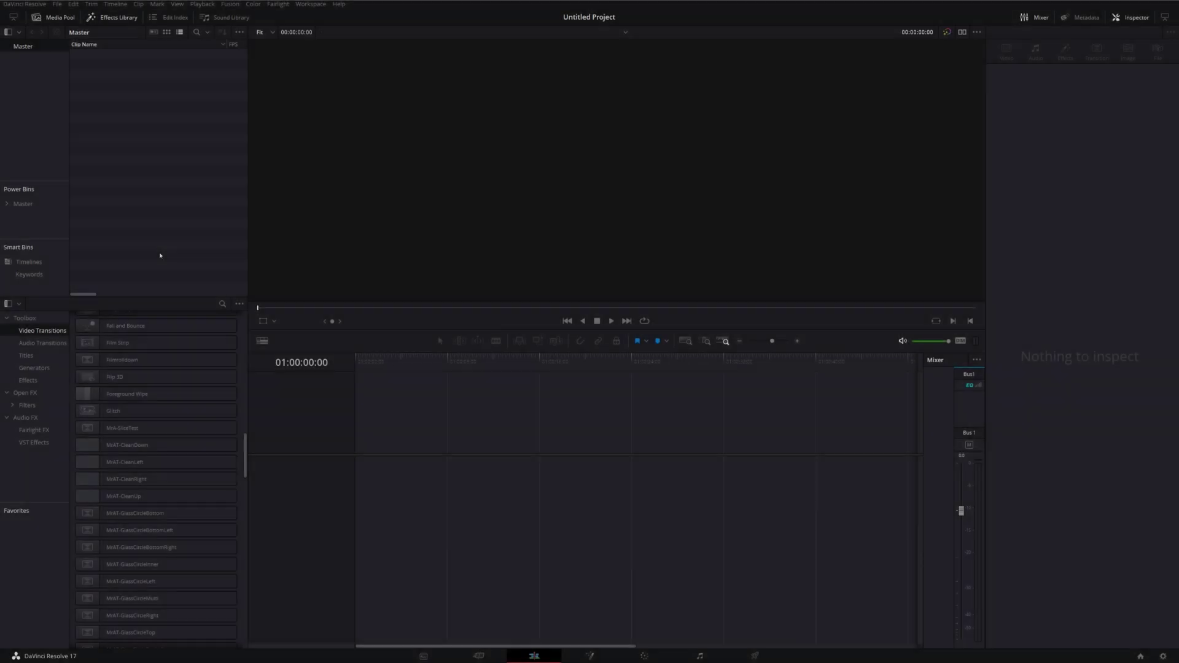
click(29, 381)
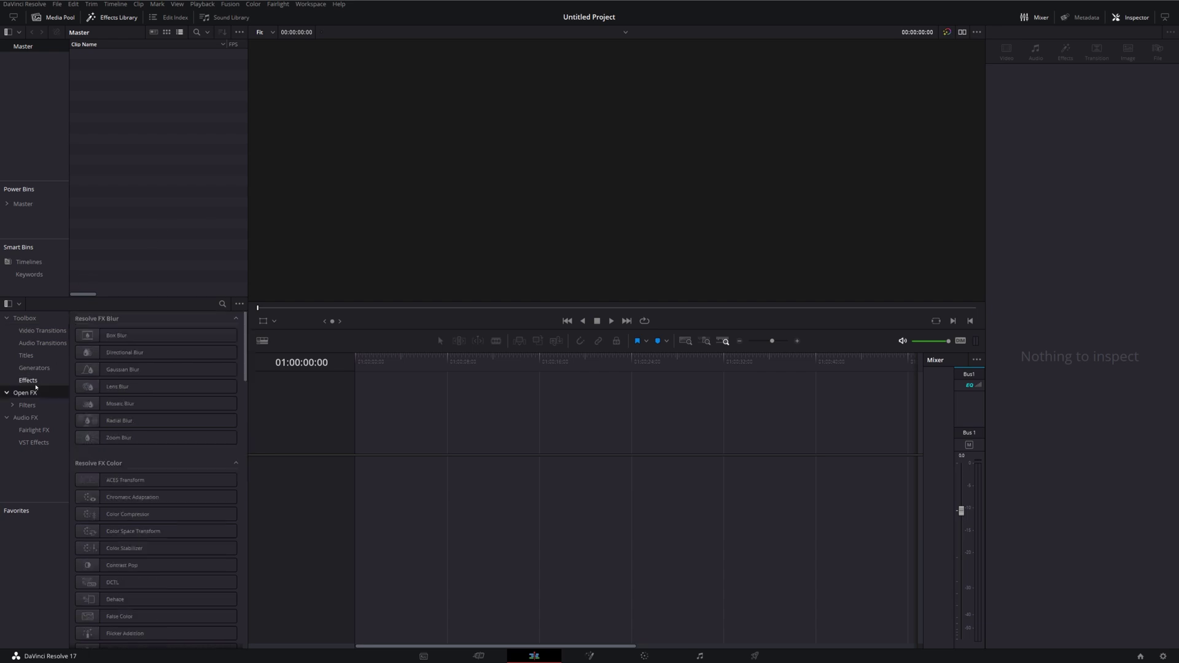
click(29, 381)
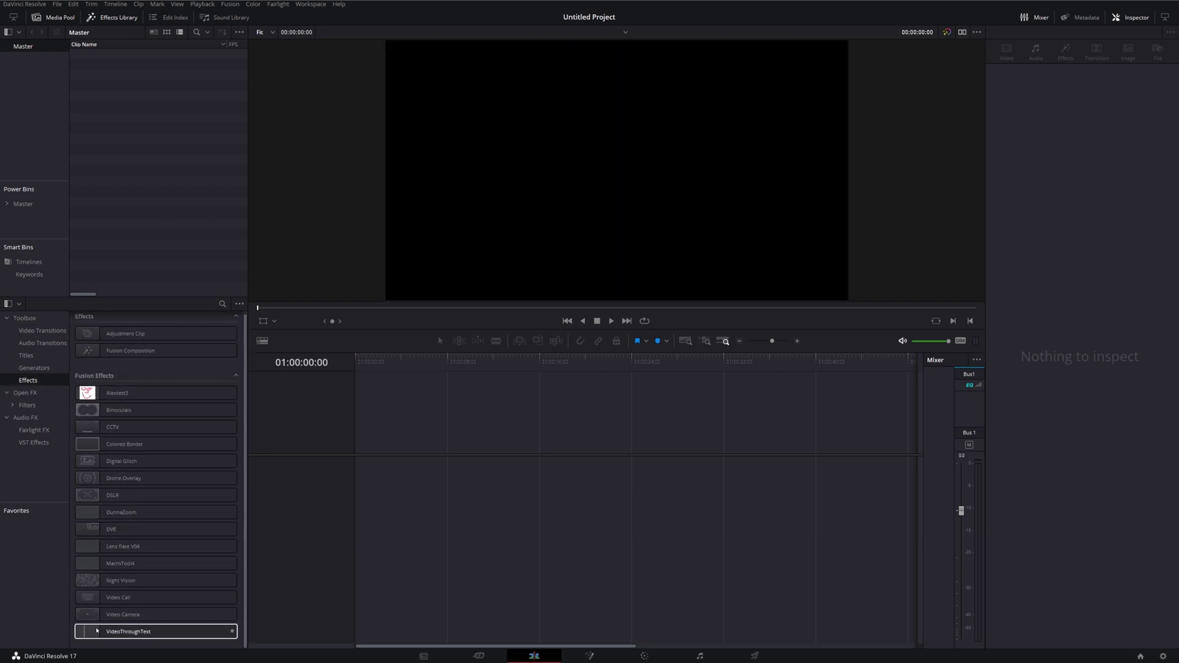
click(43, 333)
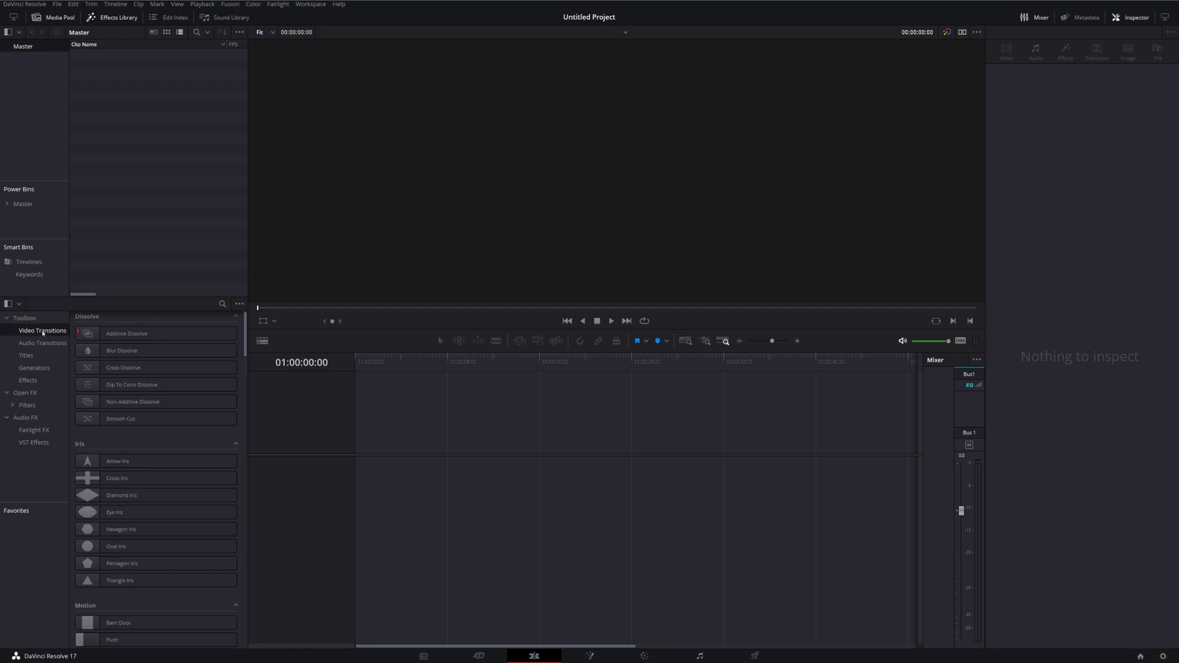
scroll(174, 453, down, 15)
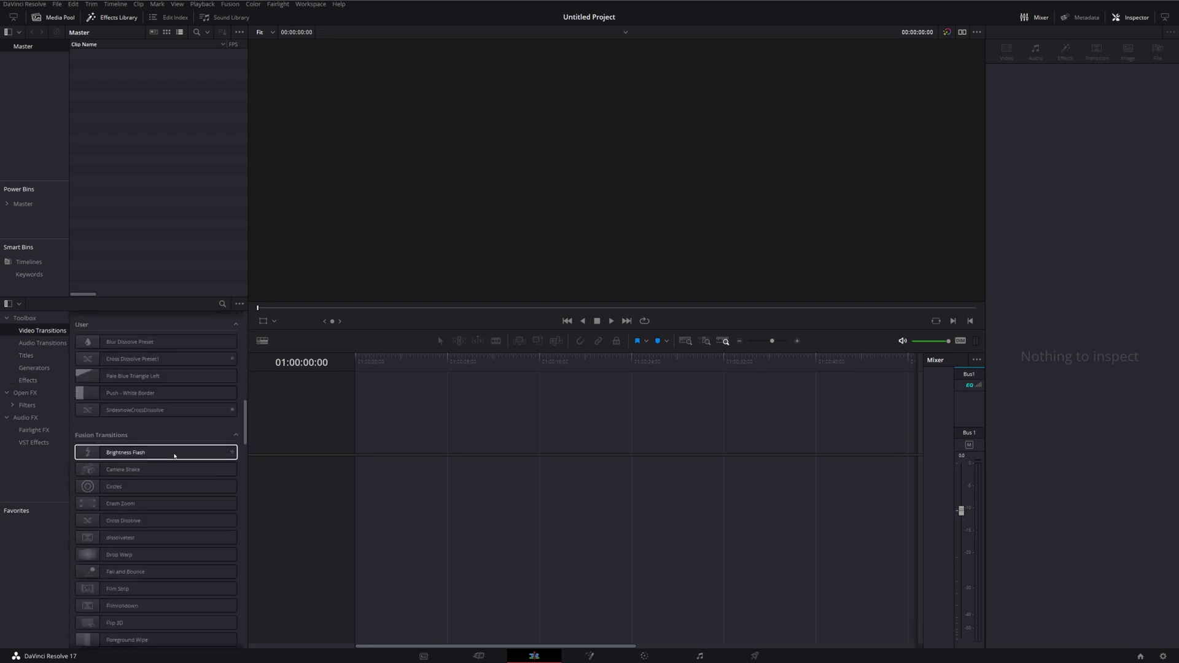
scroll(174, 455, down, 3)
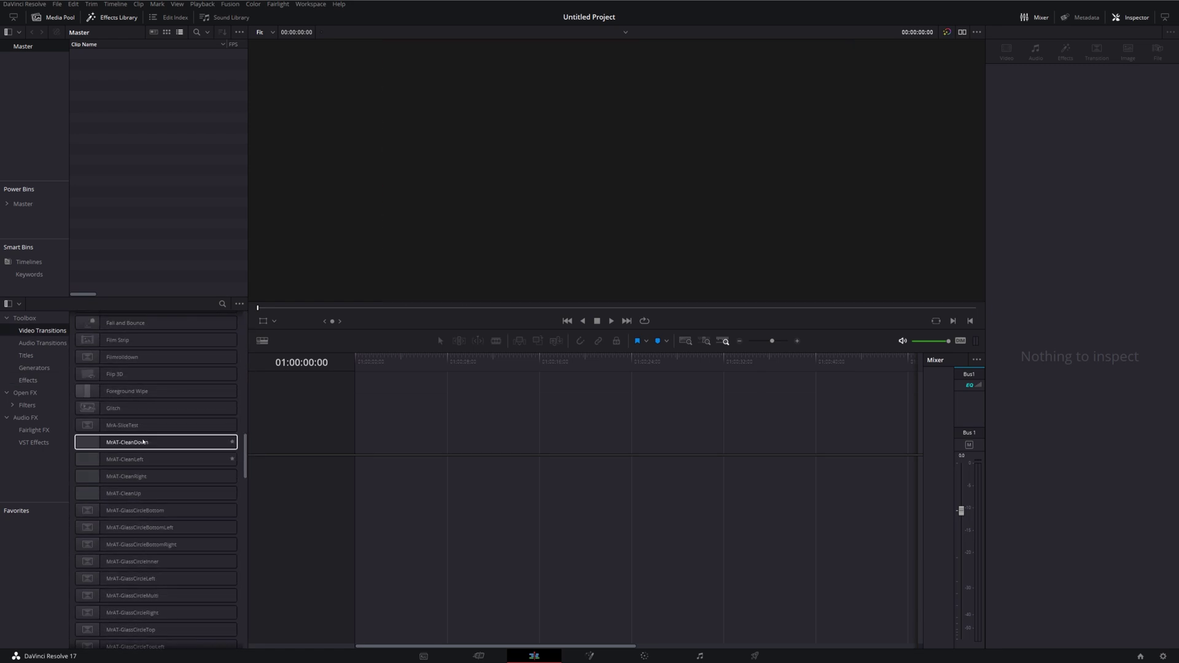